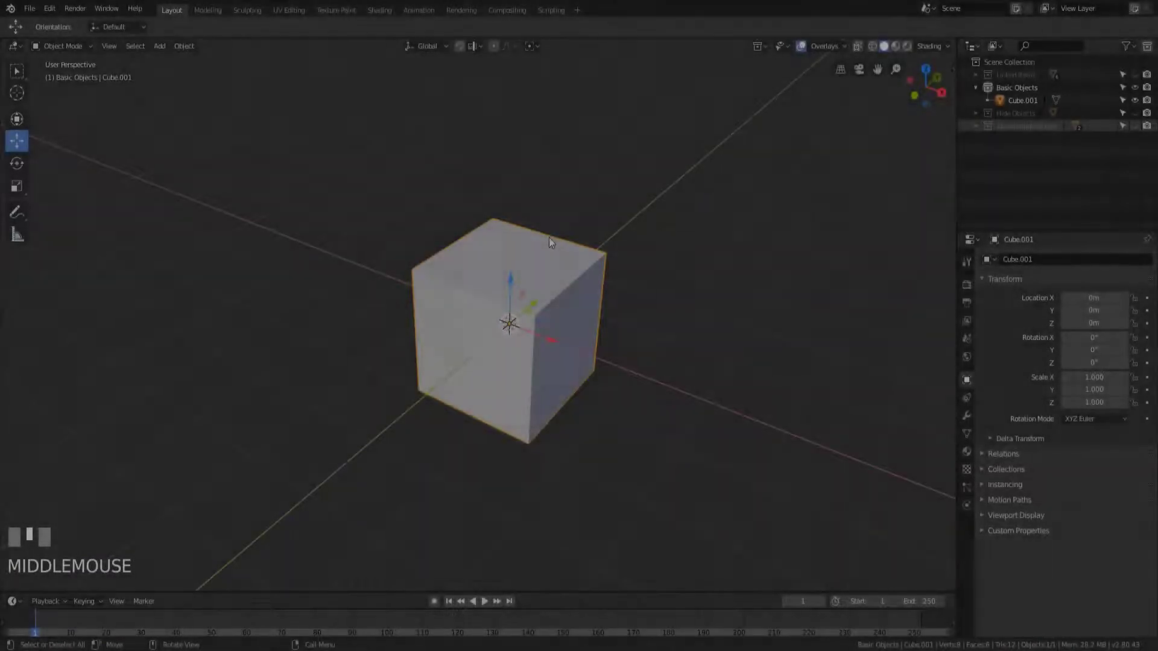
Zoom and pan onto the cube, then open the Transform Orientation list, currently Global.
scroll(540, 361, up, 2)
shift+middle_drag(540, 362, 531, 300)
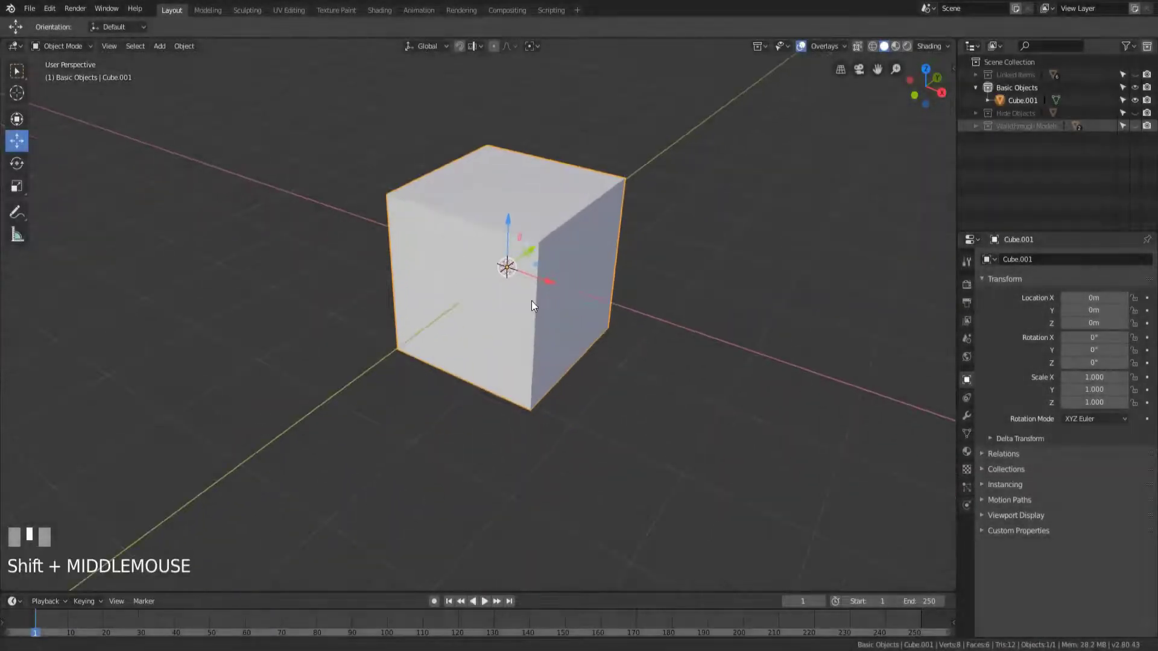
click(434, 46)
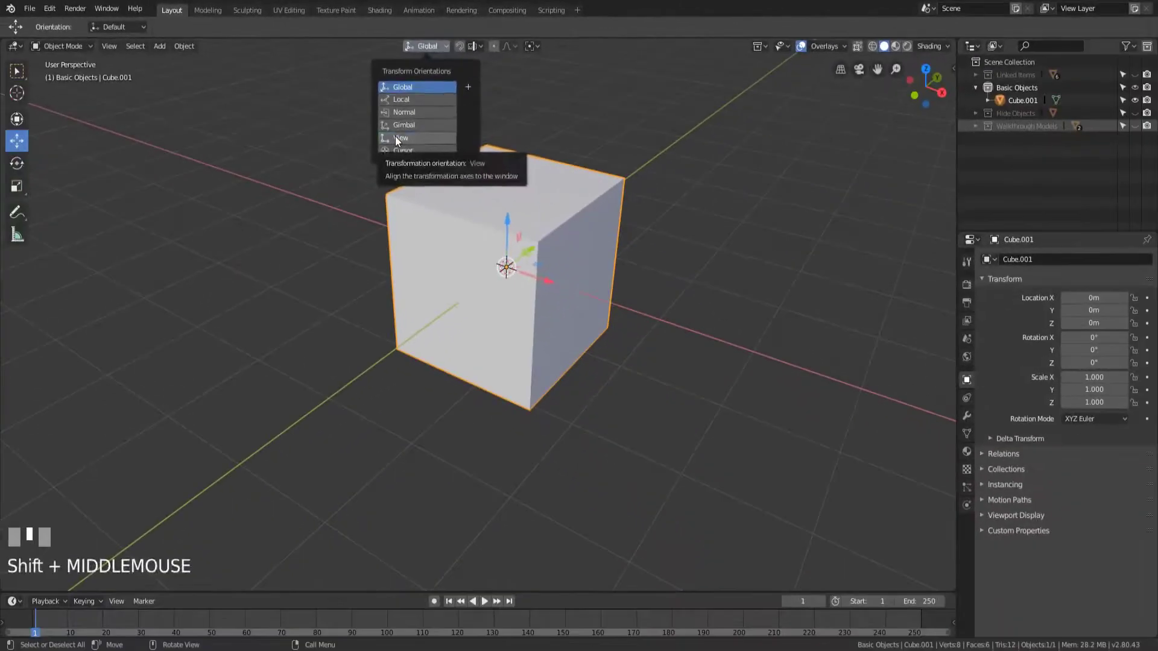
Switch the transform orientation to View and orbit to watch the axes follow the screen.
click(396, 138)
middle_drag(638, 207, 607, 206)
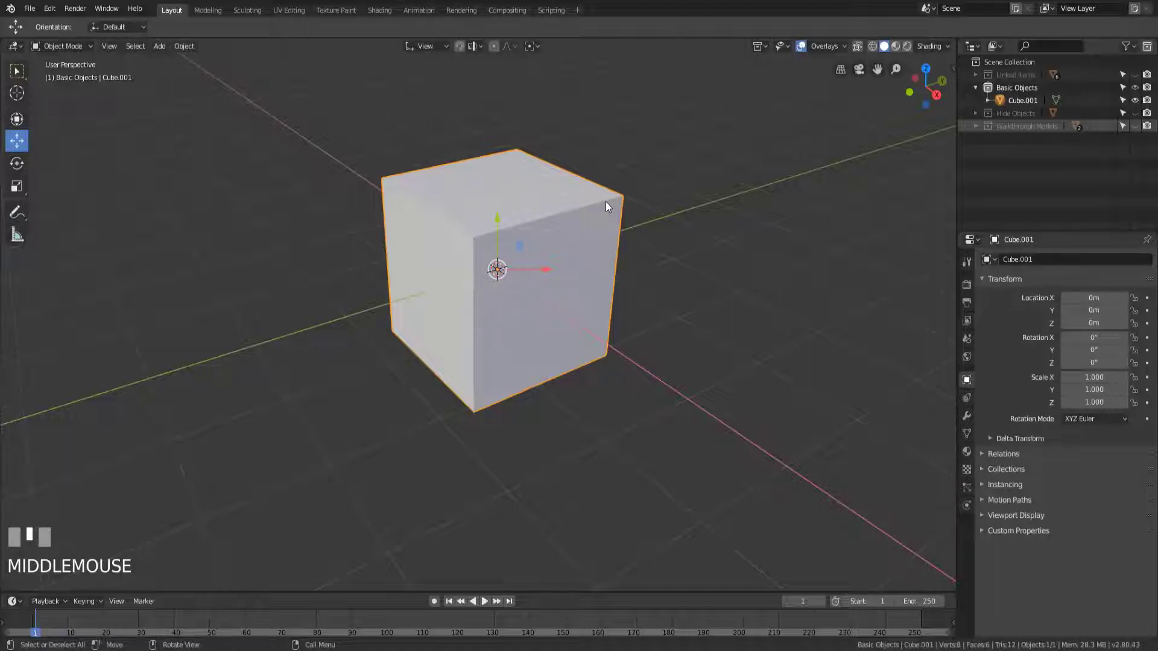
middle_drag(569, 202, 610, 115)
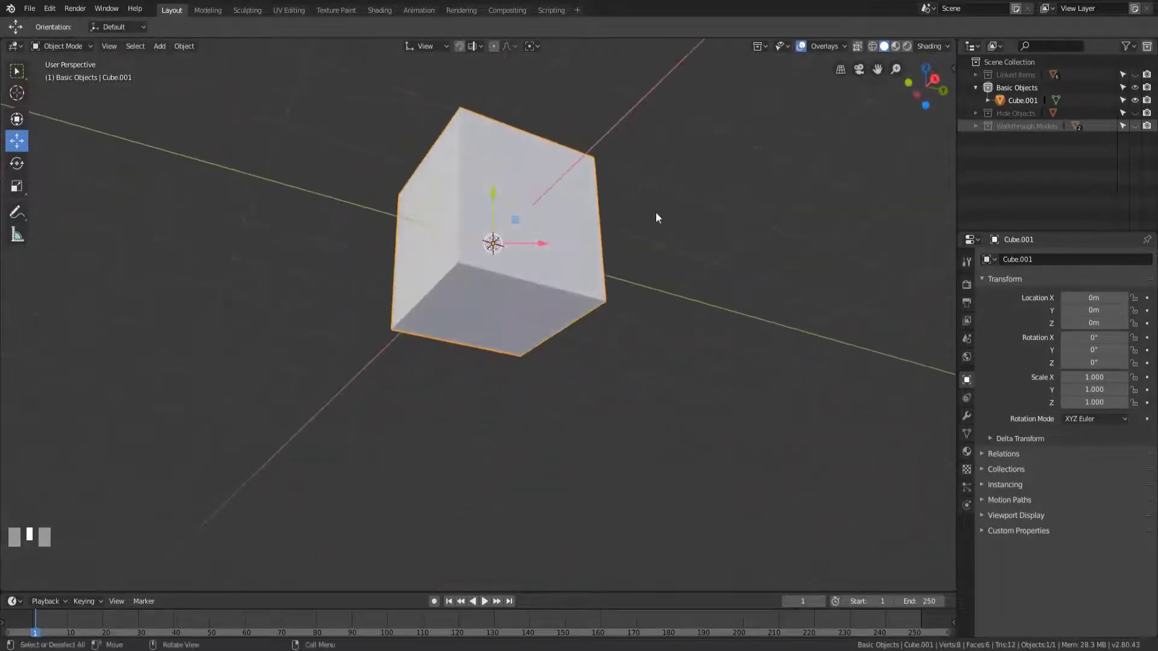
middle_drag(656, 213, 521, 241)
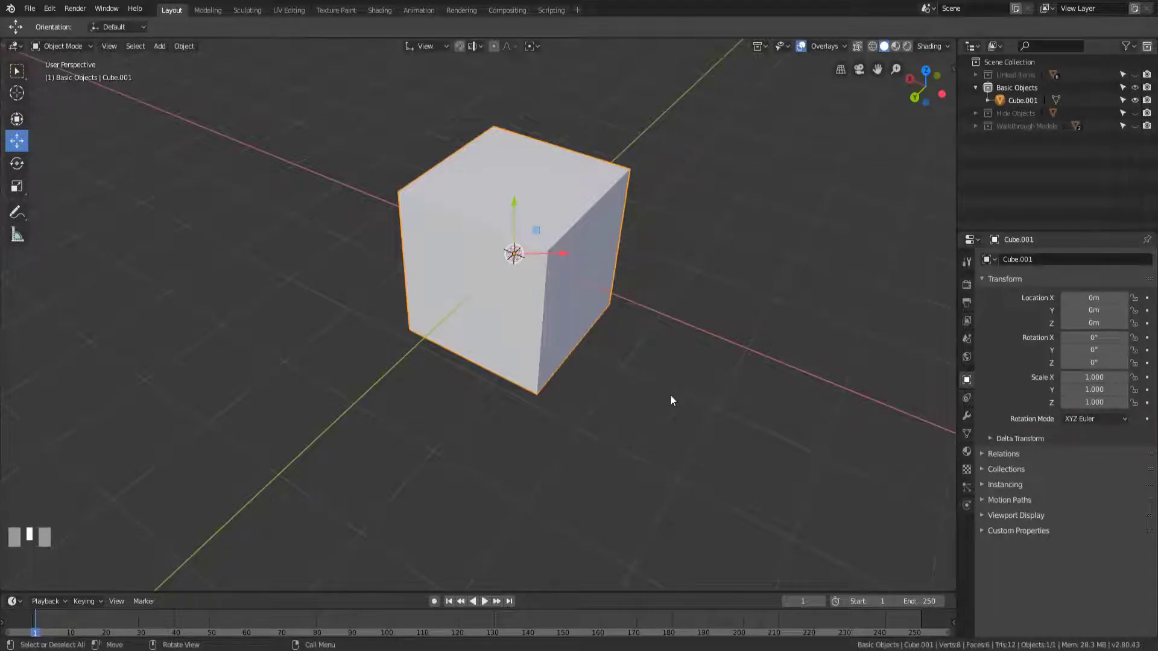
scroll(591, 335, down, 5)
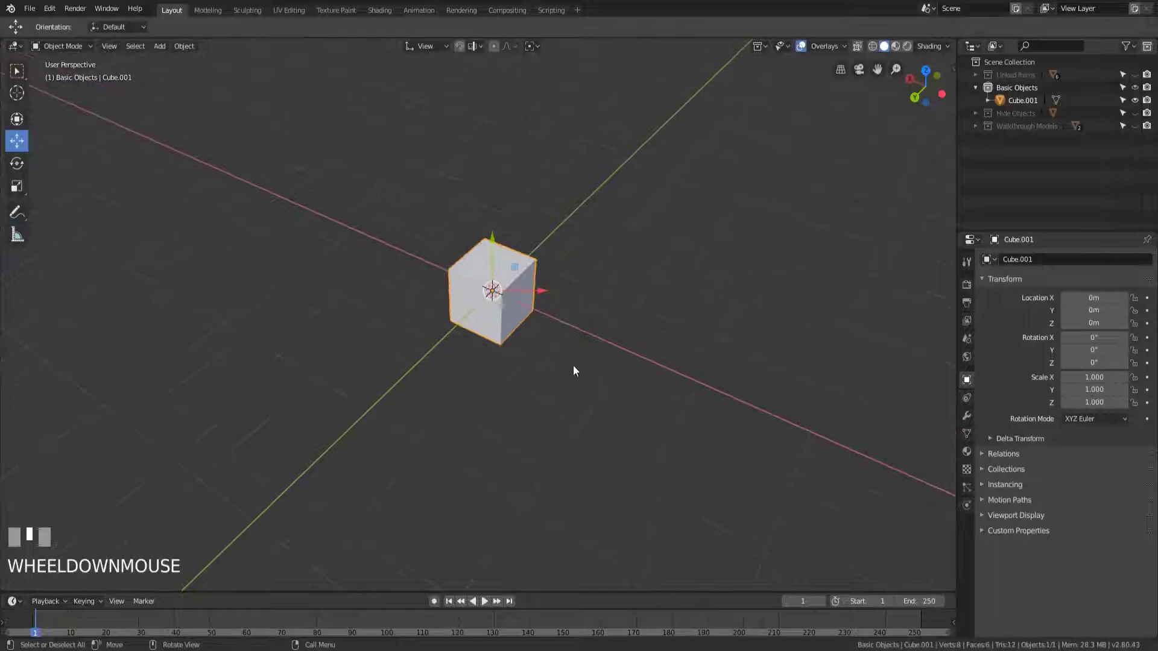
shift+middle_drag(574, 369, 556, 271)
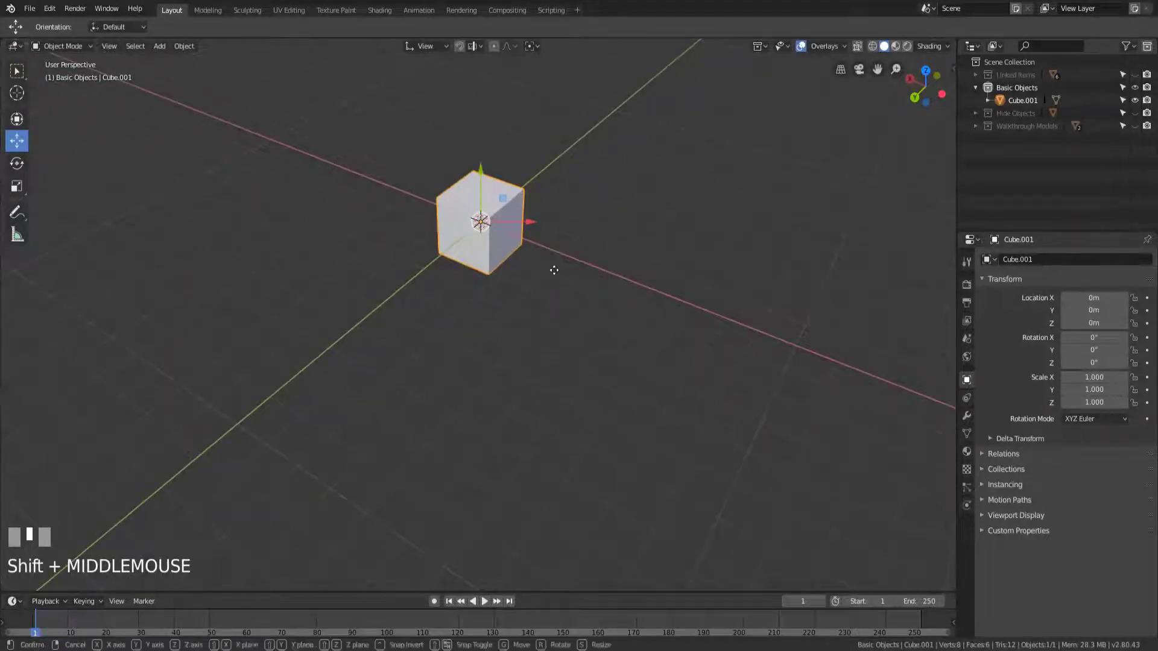
Trial-move the cube along the view axis, then cancel so it returns to the origin.
key(g)
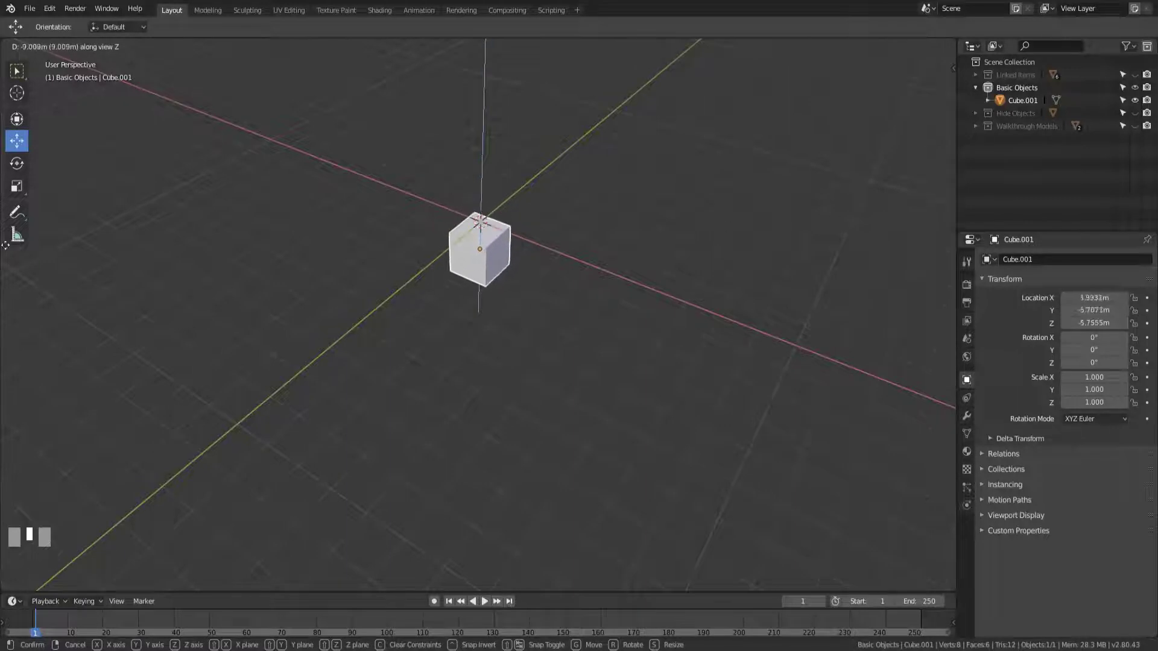
right_click(868, 296)
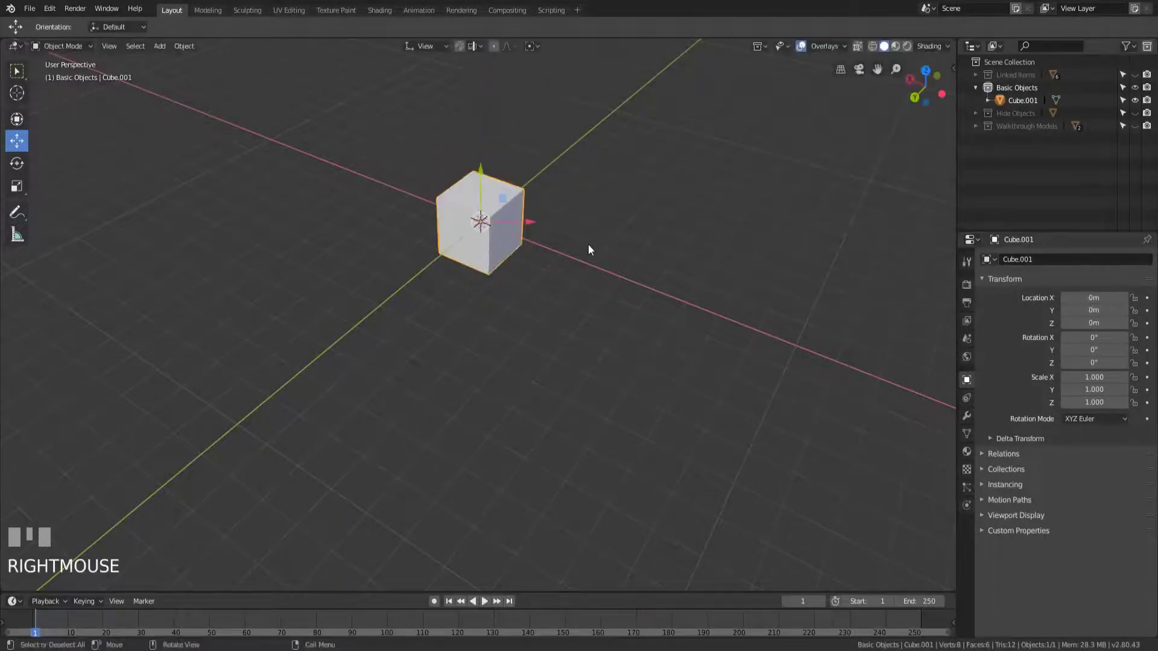
scroll(576, 260, up, 4)
shift+middle_drag(576, 261, 604, 330)
Test depth moves in perspective and orthographic views, cancelling each so the cube stays at origin.
key(g)
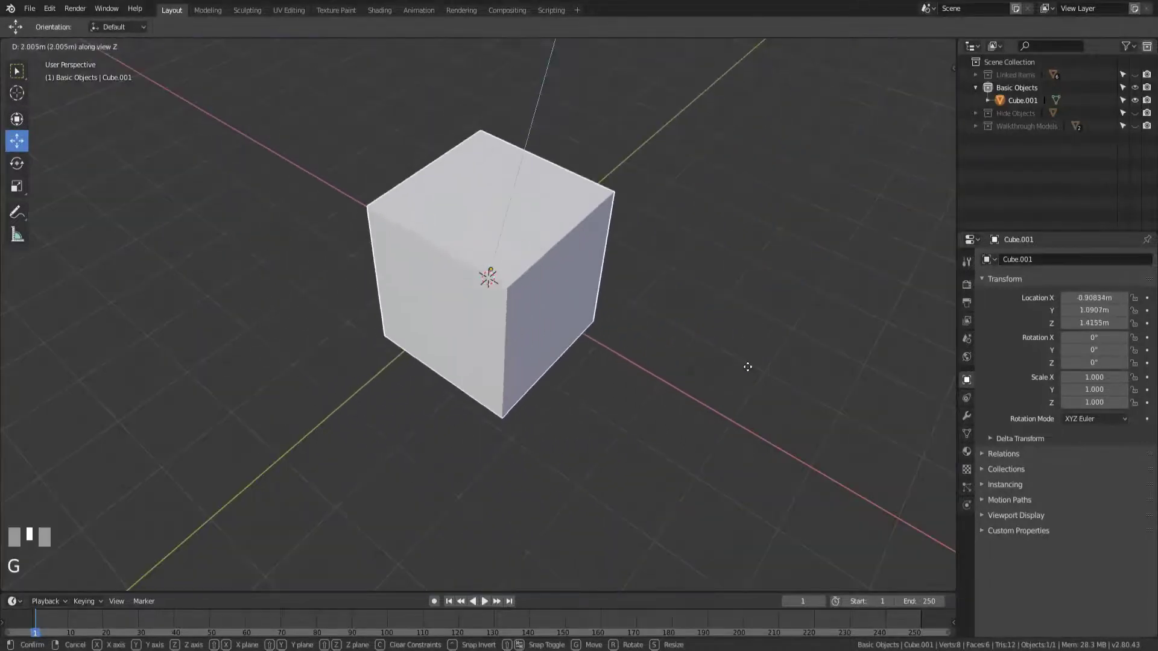
right_click(748, 369)
key(KP_5)
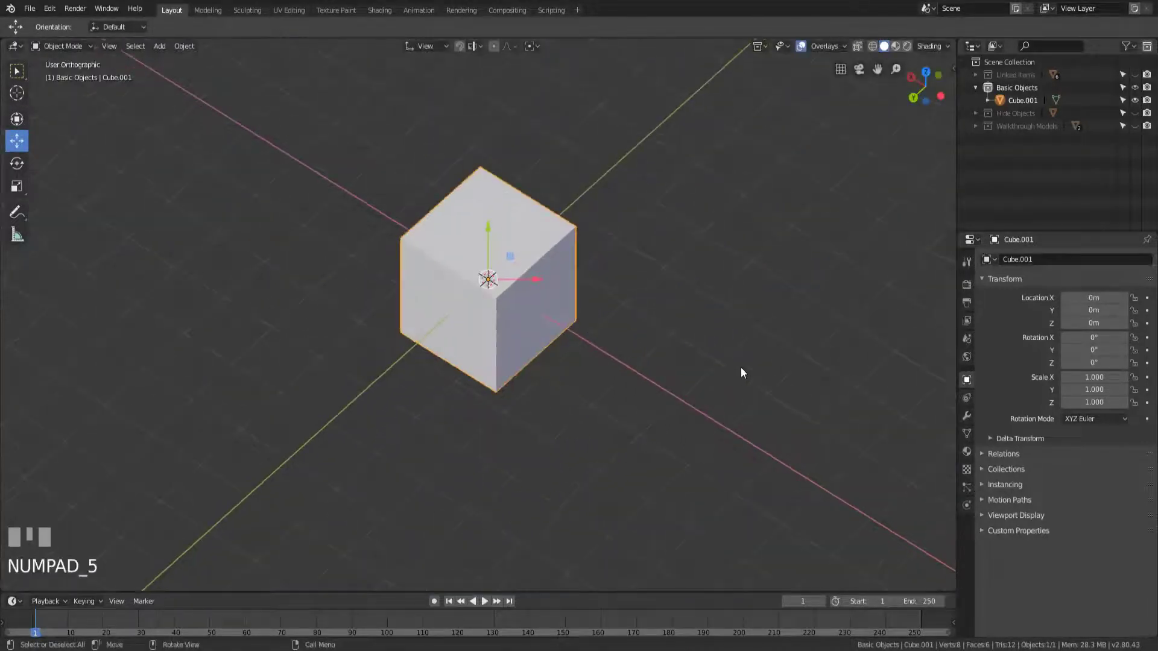
key(g)
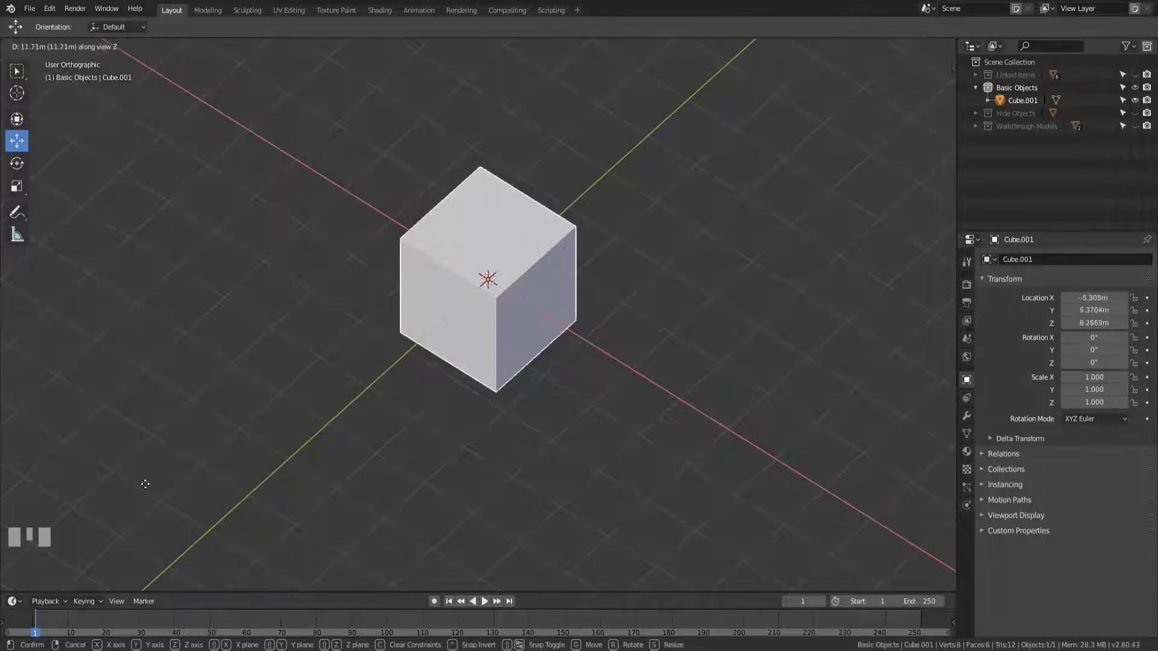
right_click(104, 488)
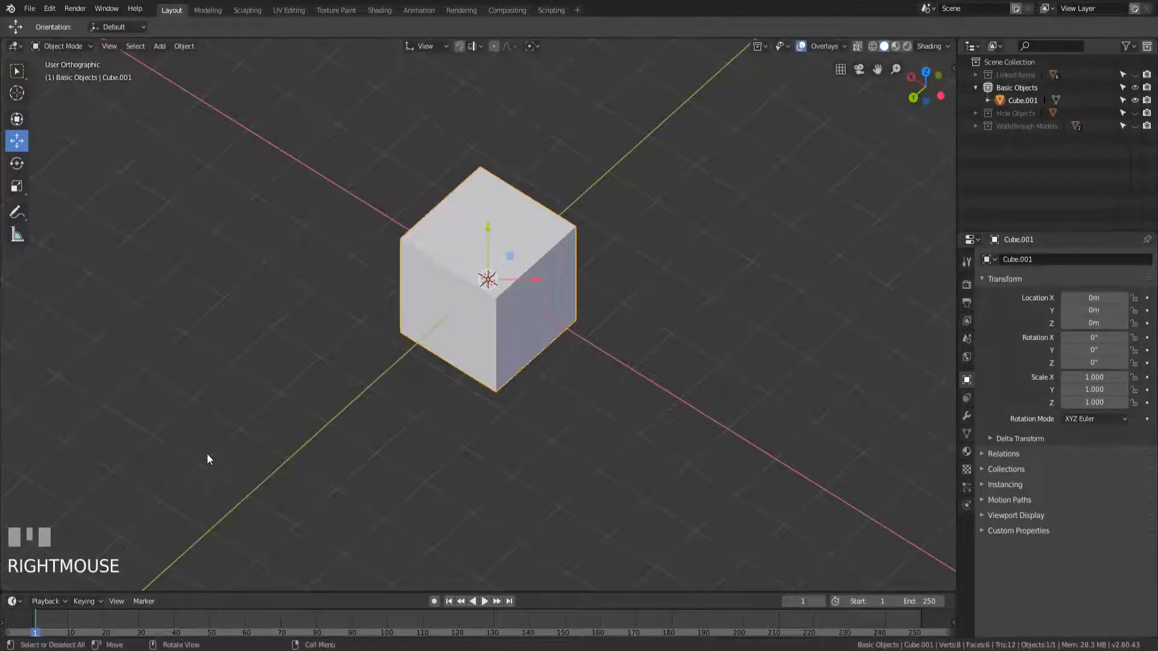
Return to perspective view and orbit to a lower, side-on view of the cube.
key(KP_5)
scroll(403, 472, down, 1)
middle_drag(403, 472, 595, 385)
scroll(467, 413, up, 2)
scroll(547, 411, up, 1)
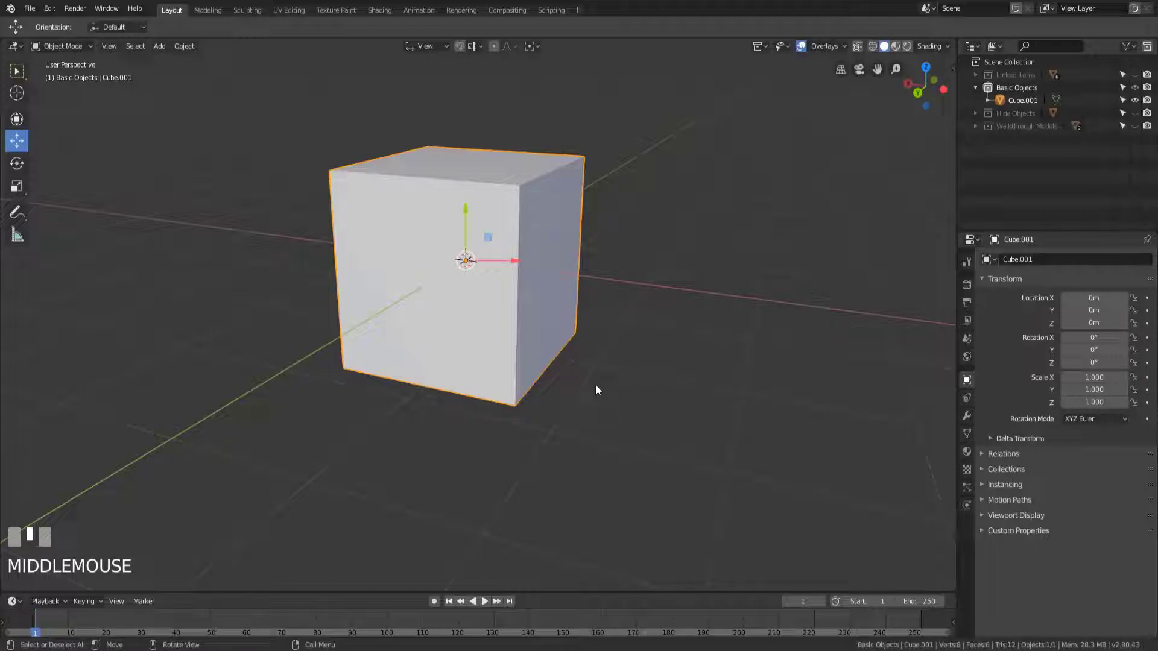
Set the transform orientation to Cursor.
click(433, 51)
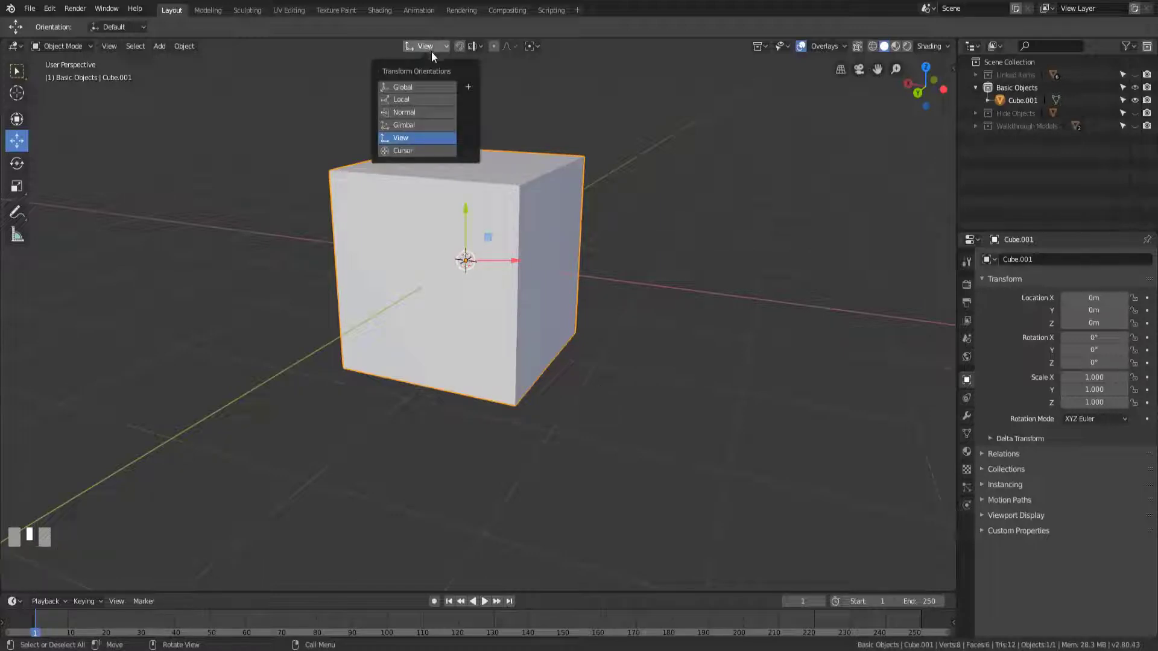
click(433, 150)
middle_drag(540, 263, 446, 275)
scroll(527, 291, down, 2)
scroll(483, 343, down, 2)
scroll(465, 325, up, 1)
scroll(555, 252, down, 2)
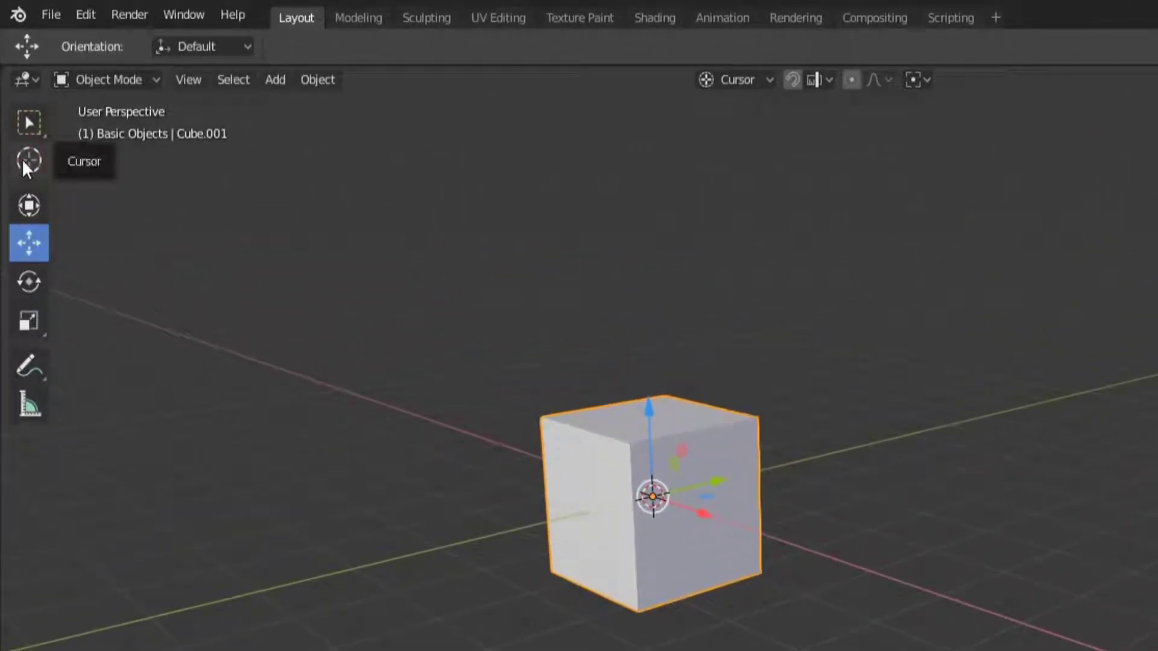
With the Cursor tool, place the 3D cursor in empty space beside the cube.
click(23, 158)
click(317, 43)
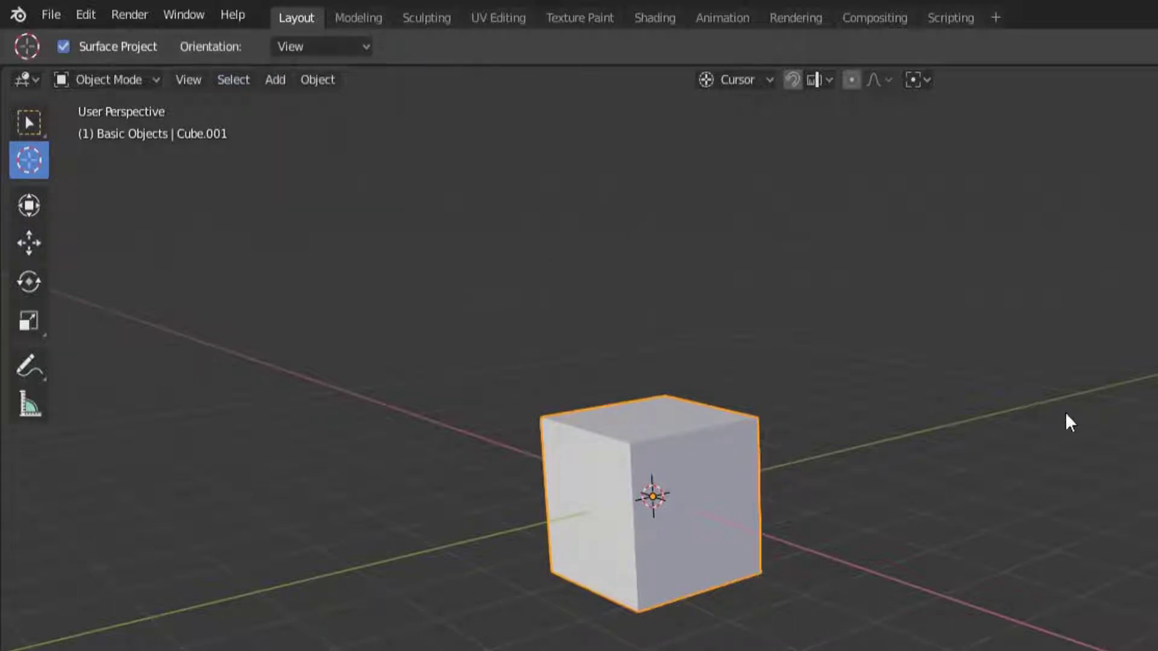
middle_drag(1066, 413, 995, 403)
click(996, 361)
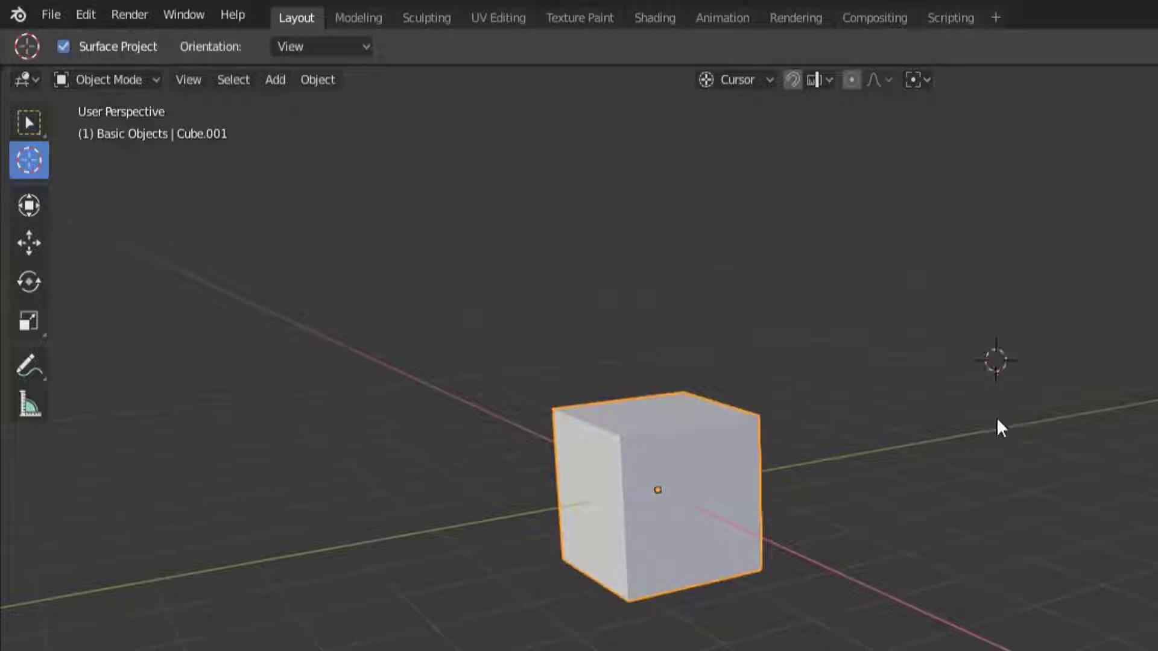
middle_drag(855, 490, 1070, 496)
scroll(746, 405, up, 3)
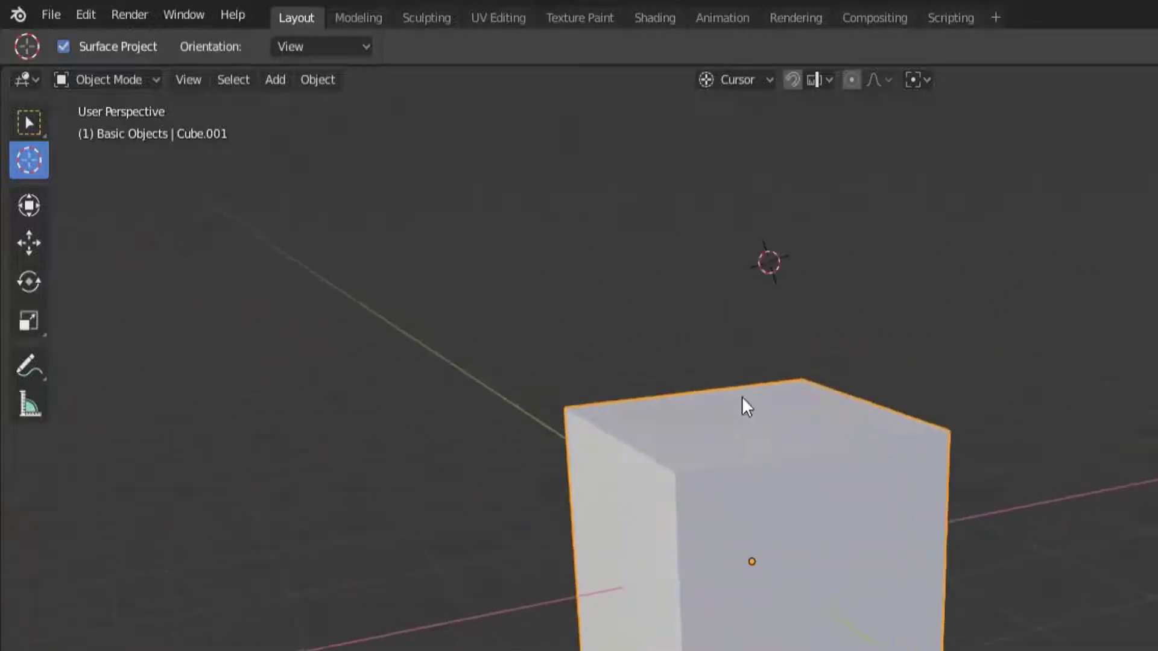
middle_drag(743, 399, 875, 380)
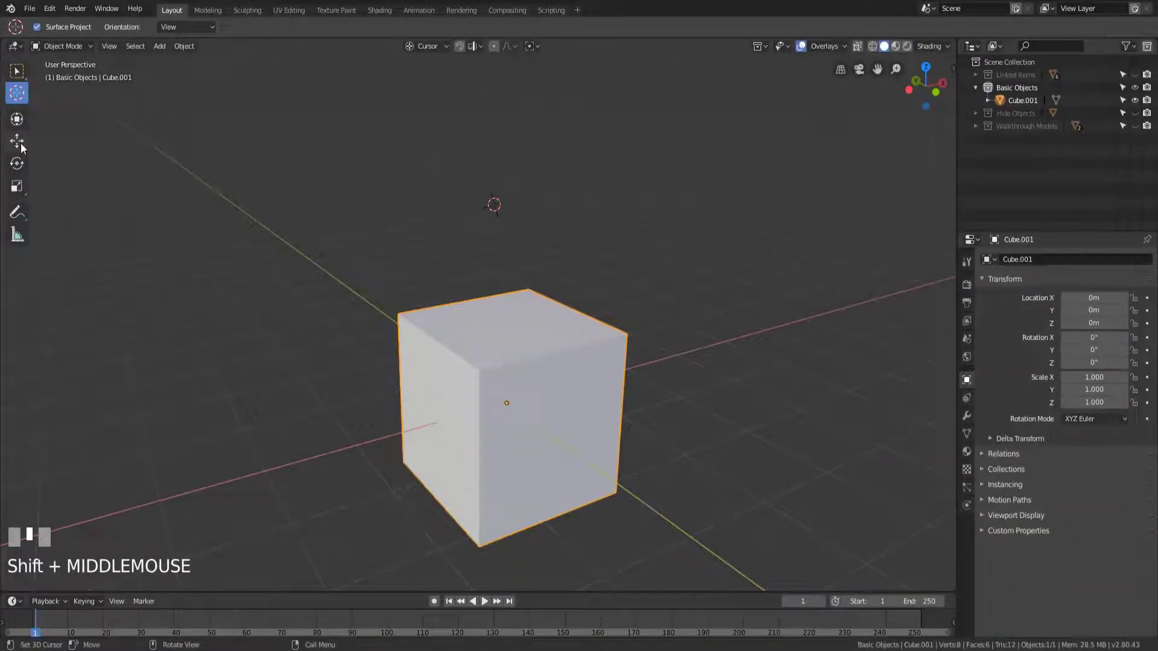
Switch back to the Move tool and orbit to see the cube's Cursor-aligned move axes.
click(22, 143)
scroll(384, 351, down, 2)
middle_drag(381, 357, 414, 356)
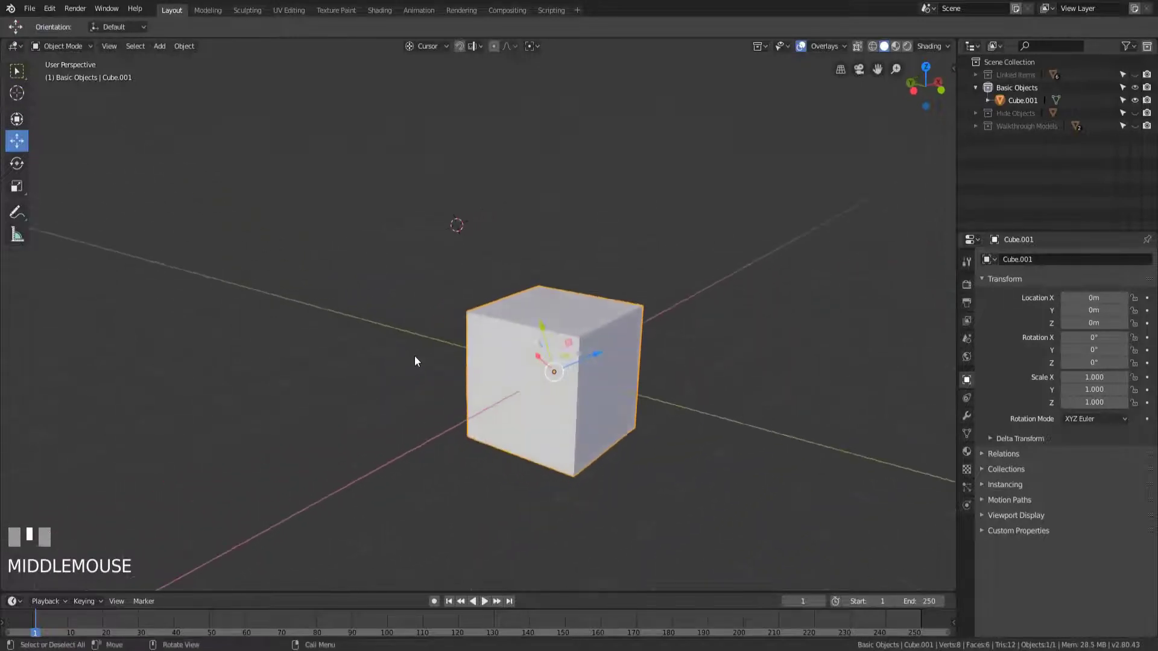
middle_drag(537, 366, 342, 258)
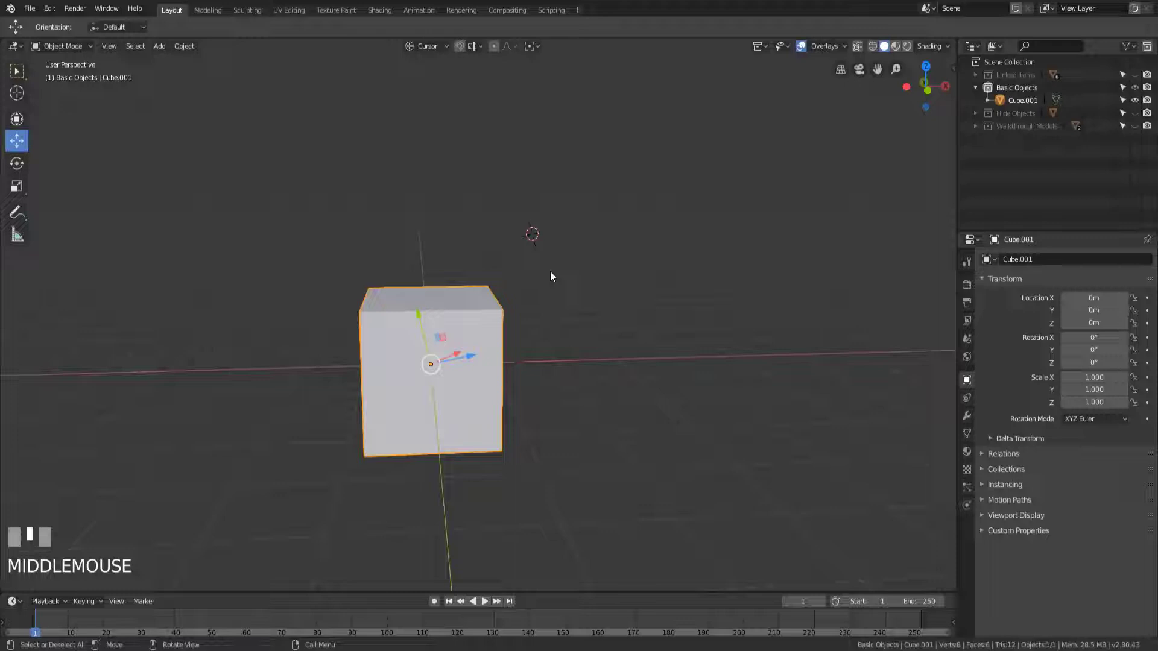
scroll(550, 276, down, 3)
middle_drag(551, 276, 535, 319)
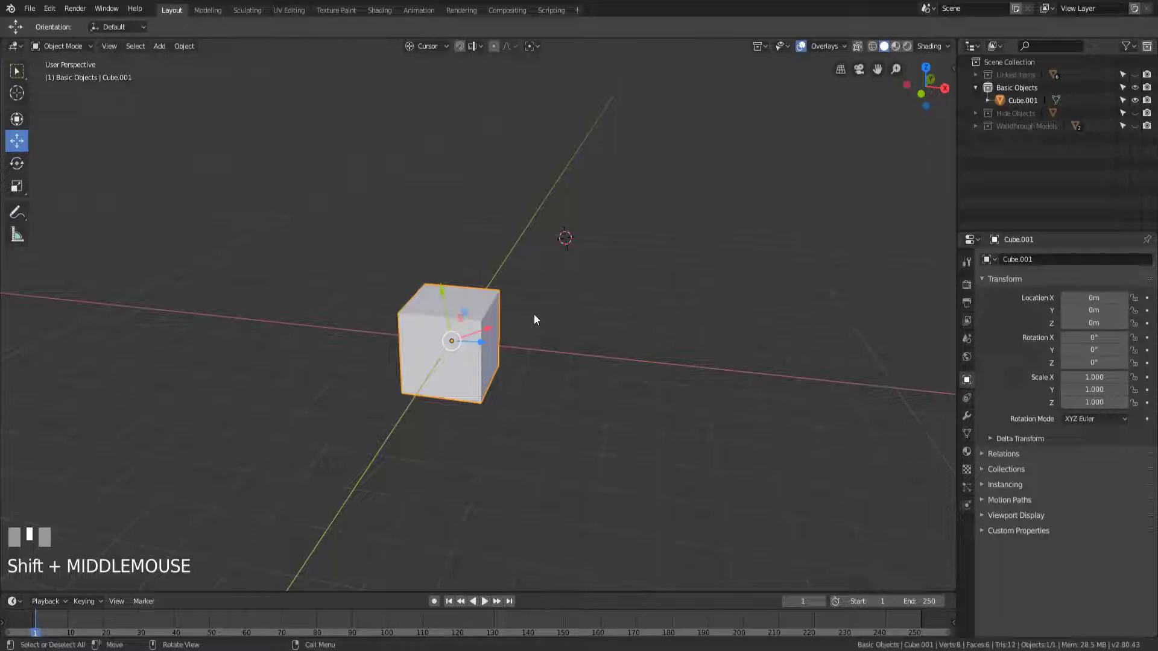
Check the orientation list, still set to Cursor, then close it and orbit the cube.
click(425, 47)
click(444, 399)
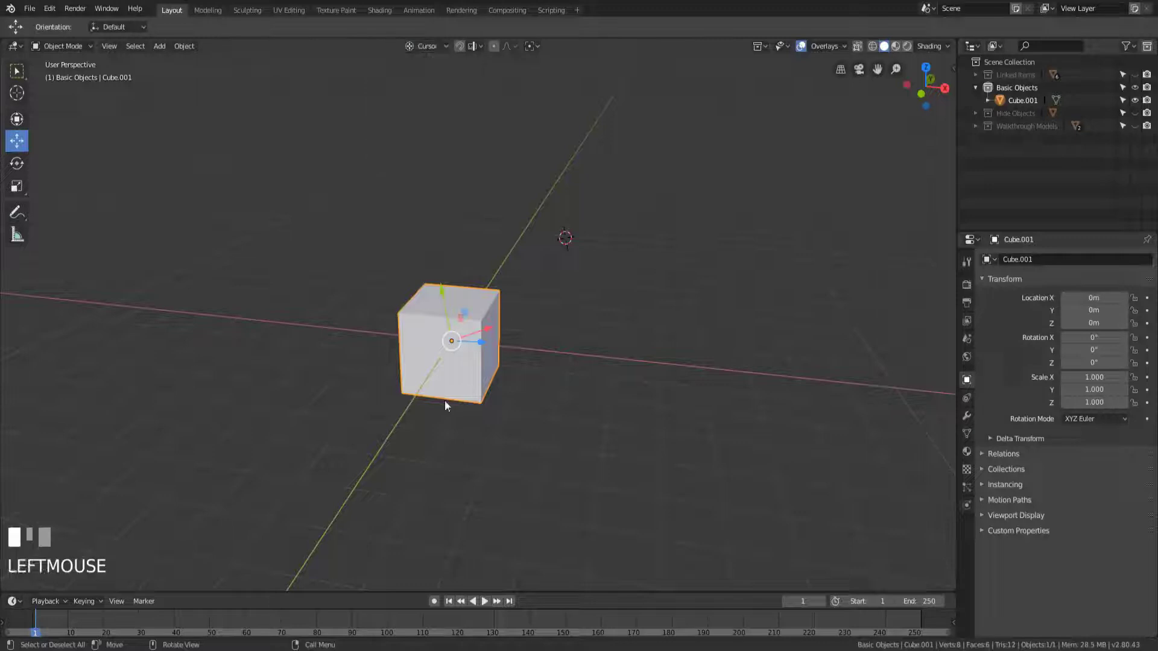
scroll(439, 375, down, 1)
middle_drag(439, 375, 483, 372)
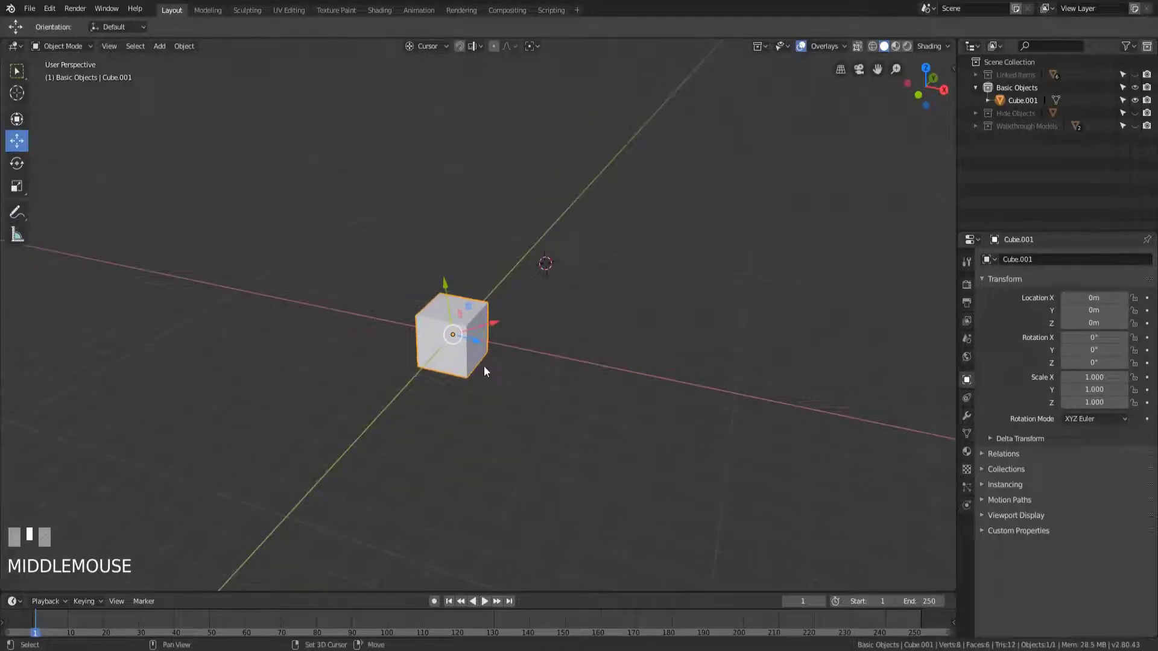
Duplicate the cube with Shift+D and place the copy beside the original.
key(shift+d)
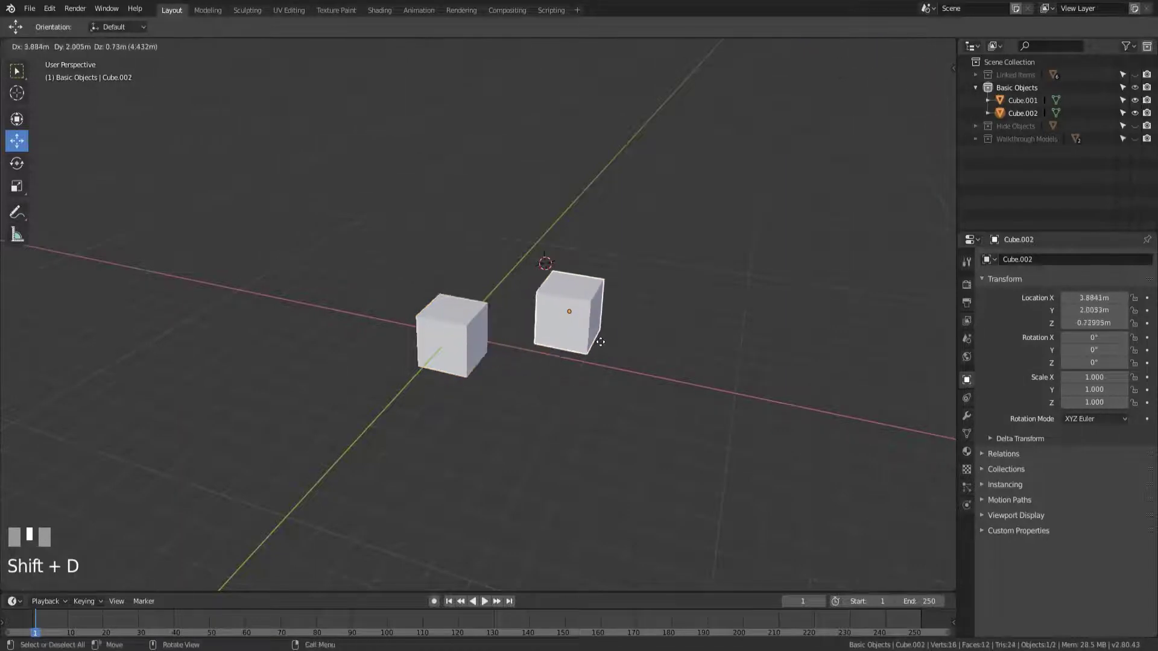
click(634, 346)
middle_drag(613, 372, 657, 394)
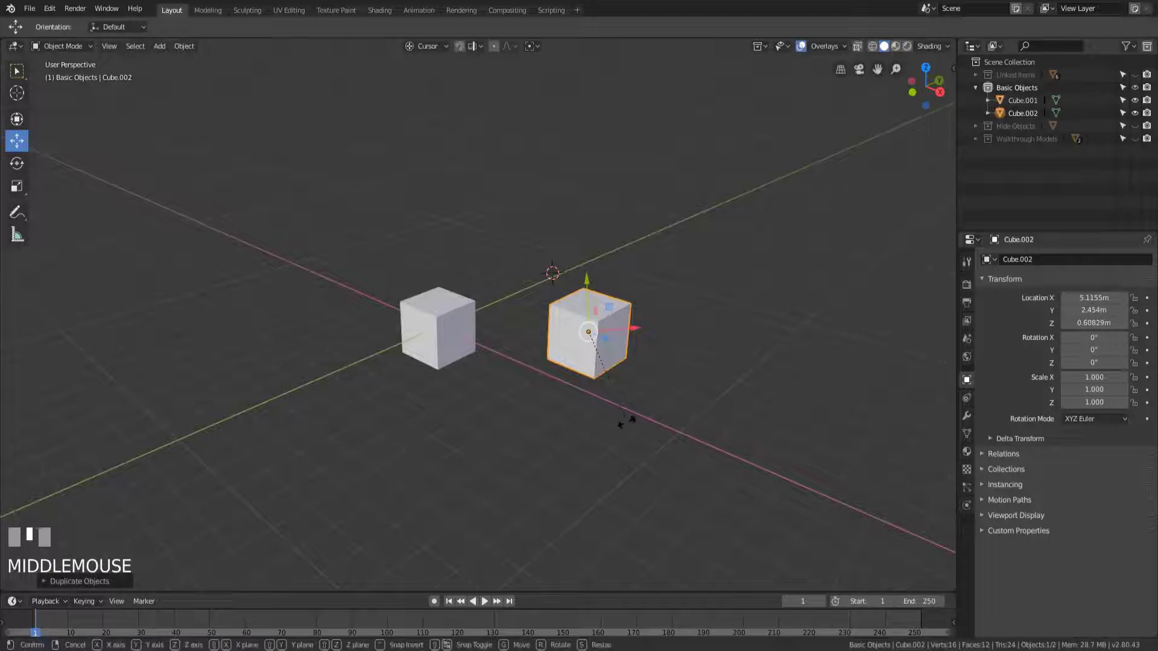
Rotate the duplicate several times, the last constrained to Y, to about 1.98°, -35.6°, 31°.
key(r)
click(616, 355)
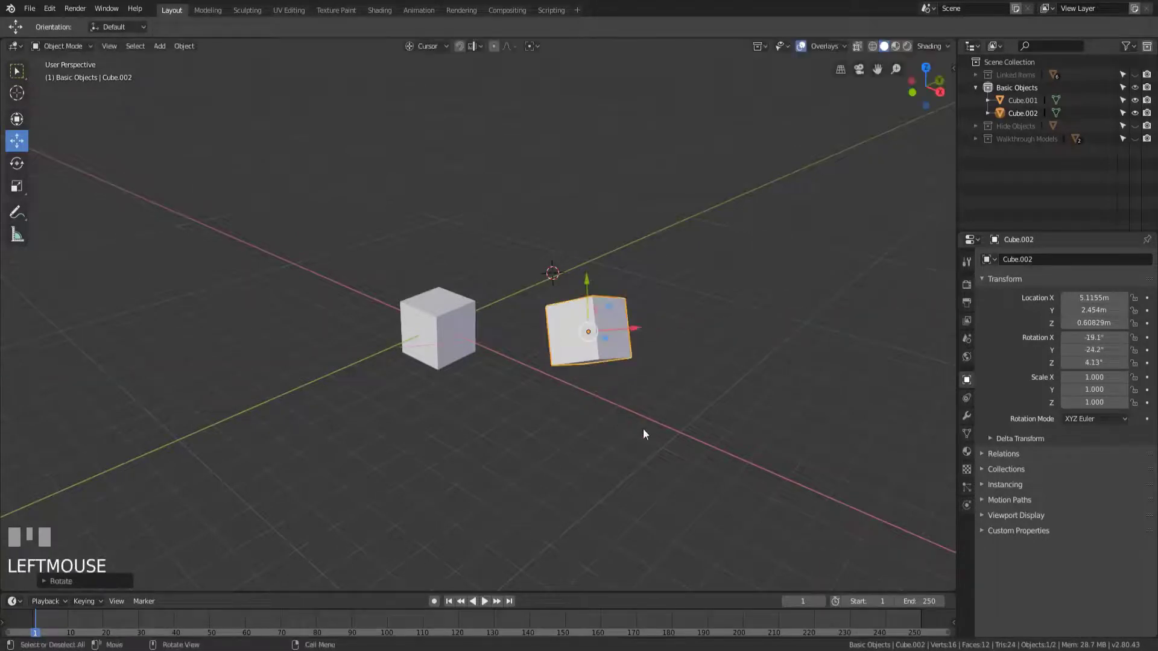
key(r)
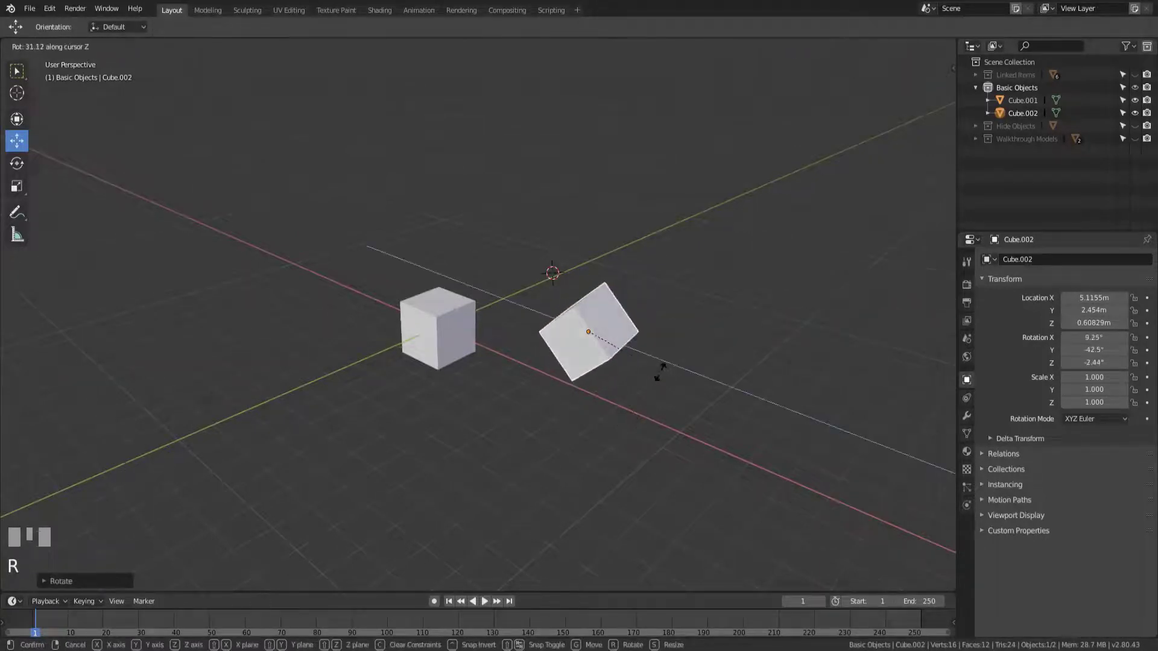
click(659, 374)
key(r)
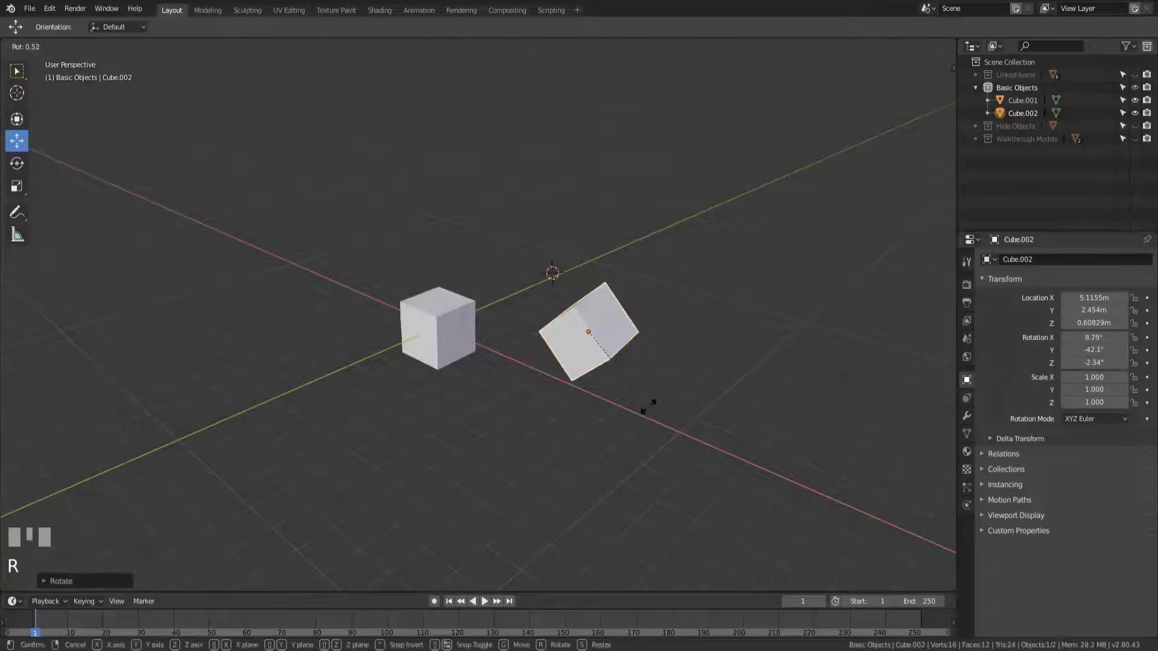
key(y)
click(647, 355)
middle_drag(646, 355, 468, 203)
click(425, 49)
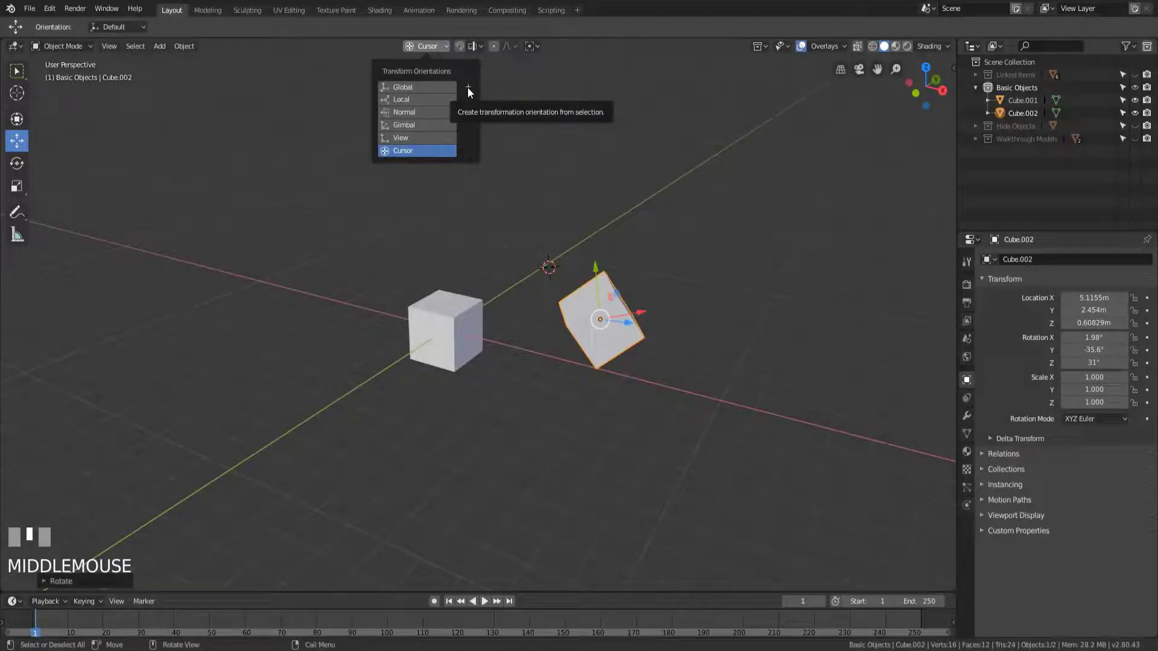
Select the upright original cube and set the transform orientation to Global.
click(476, 309)
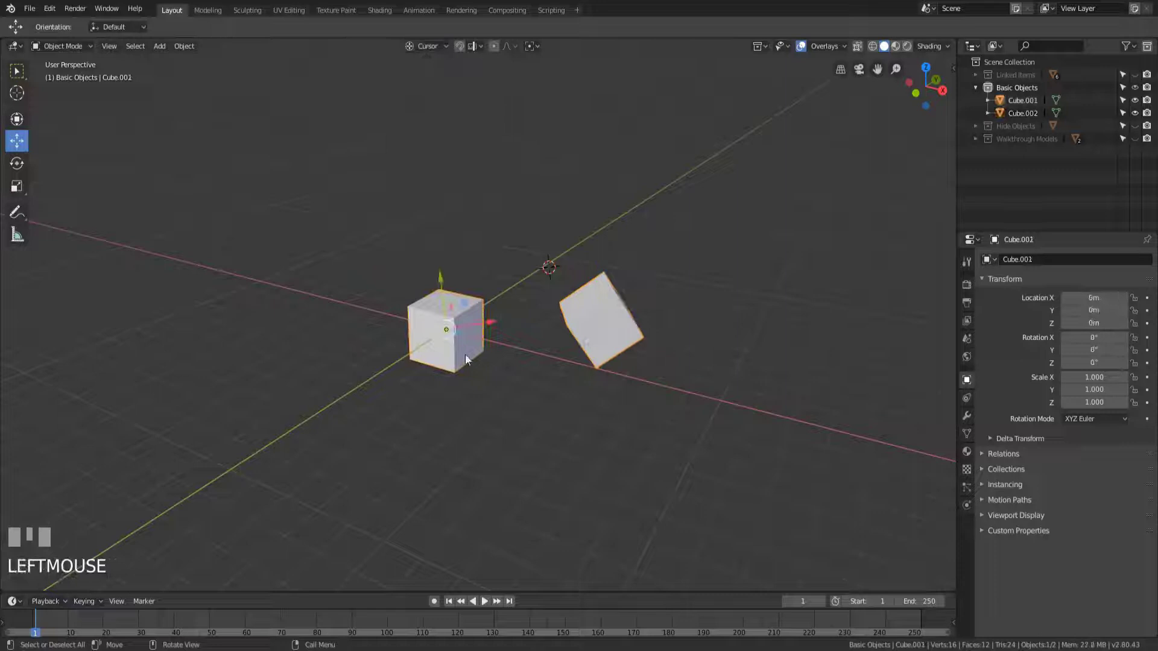
click(428, 46)
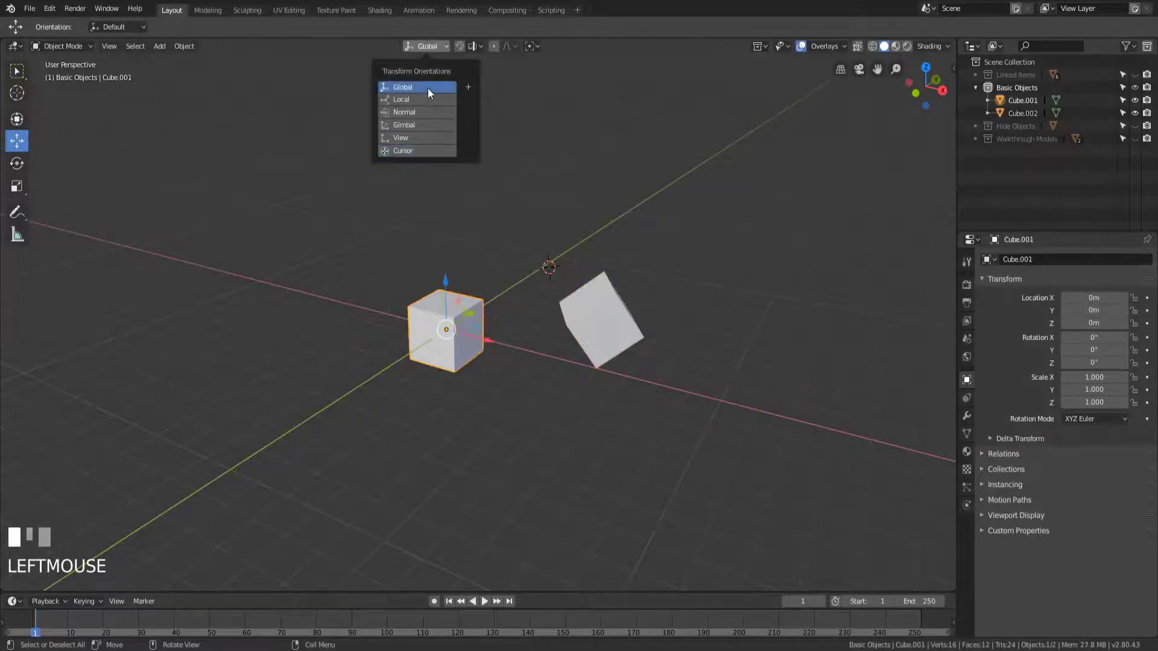
click(428, 88)
Select the tilted duplicate cube, Cube.002, and bring up the orientation list.
middle_drag(473, 316, 603, 289)
scroll(509, 339, up, 2)
click(602, 289)
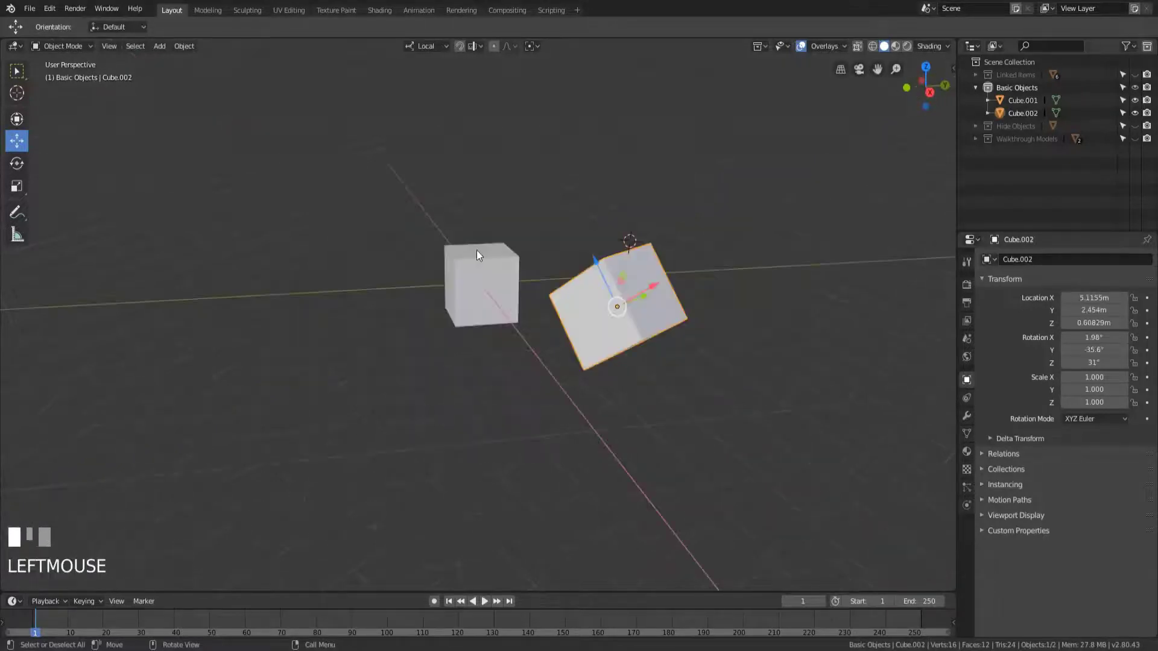
middle_drag(478, 256, 631, 326)
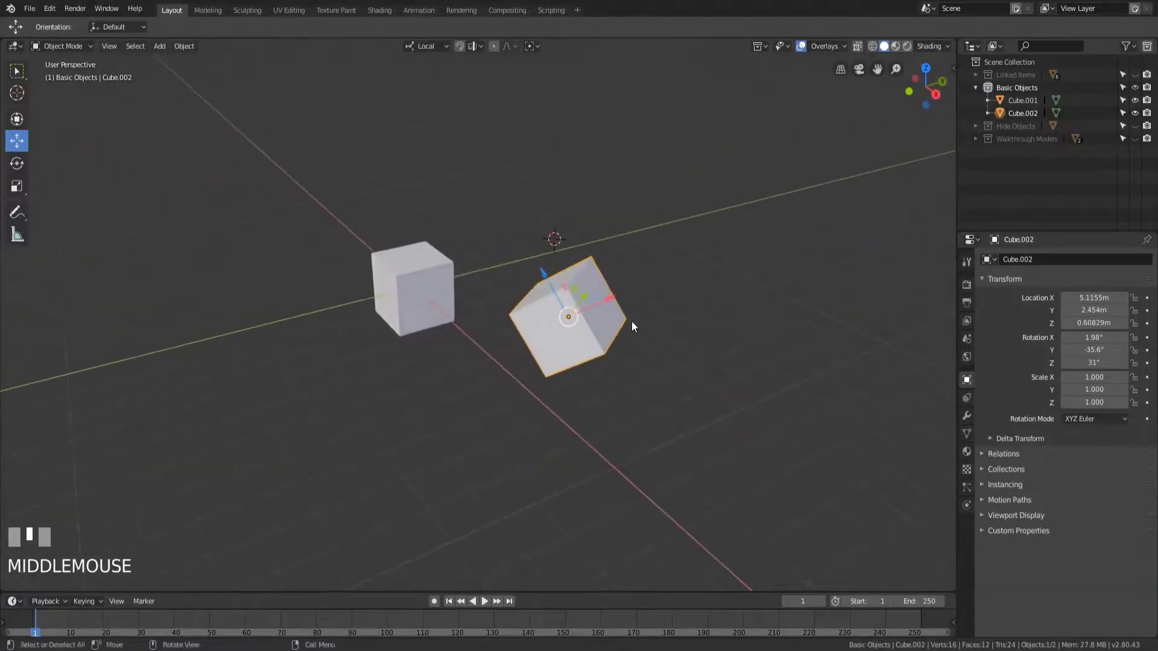
click(432, 46)
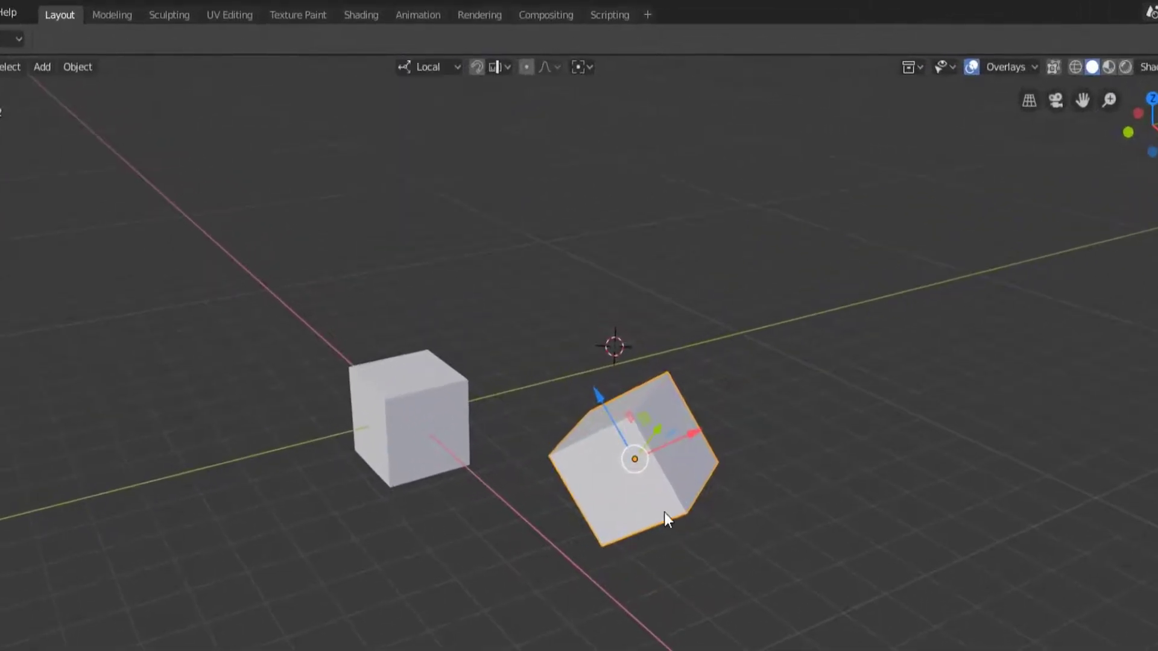
Create a custom orientation from the tilted cube and name it 'Local Cub'.
click(458, 66)
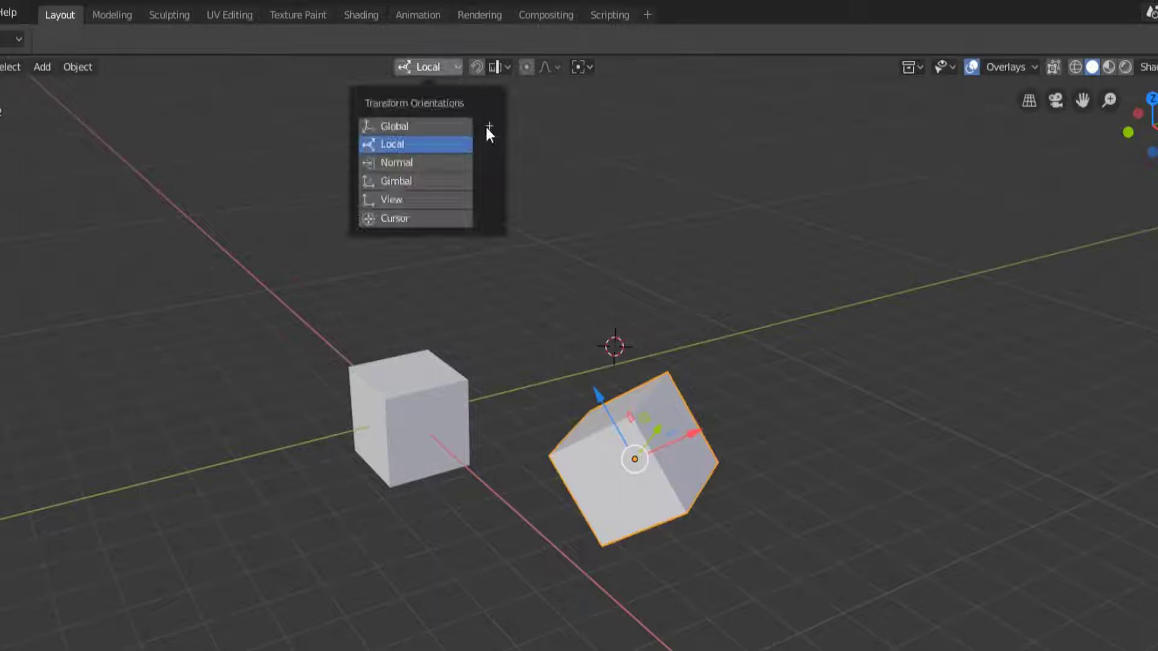
click(489, 128)
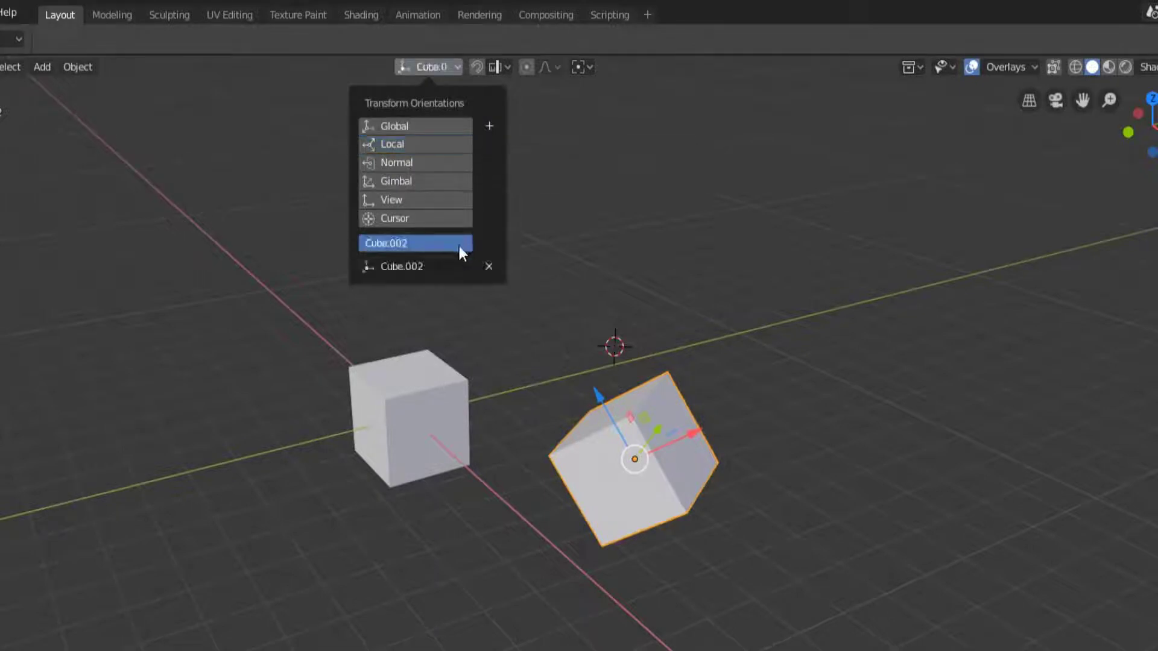
click(439, 268)
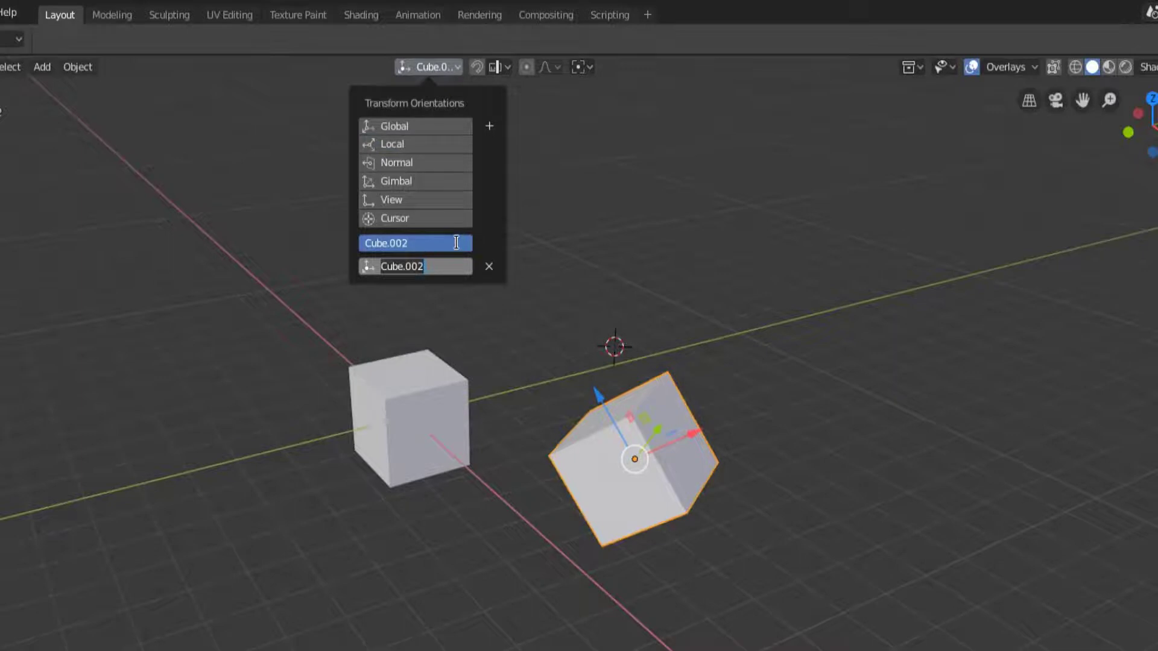
text(Local Cub)
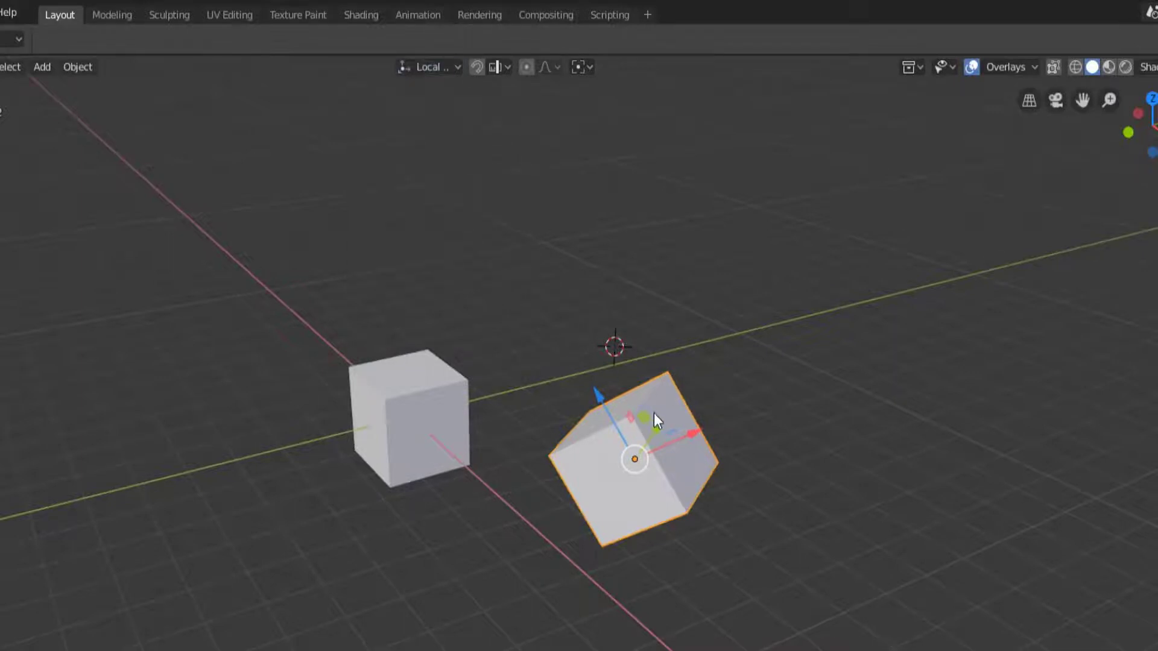
Select the upright left cube so its gizmo follows the Local Cub axes.
middle_drag(654, 413, 688, 406)
click(420, 422)
middle_drag(421, 422, 490, 473)
scroll(464, 495, up, 3)
shift+middle_drag(436, 520, 446, 93)
click(446, 70)
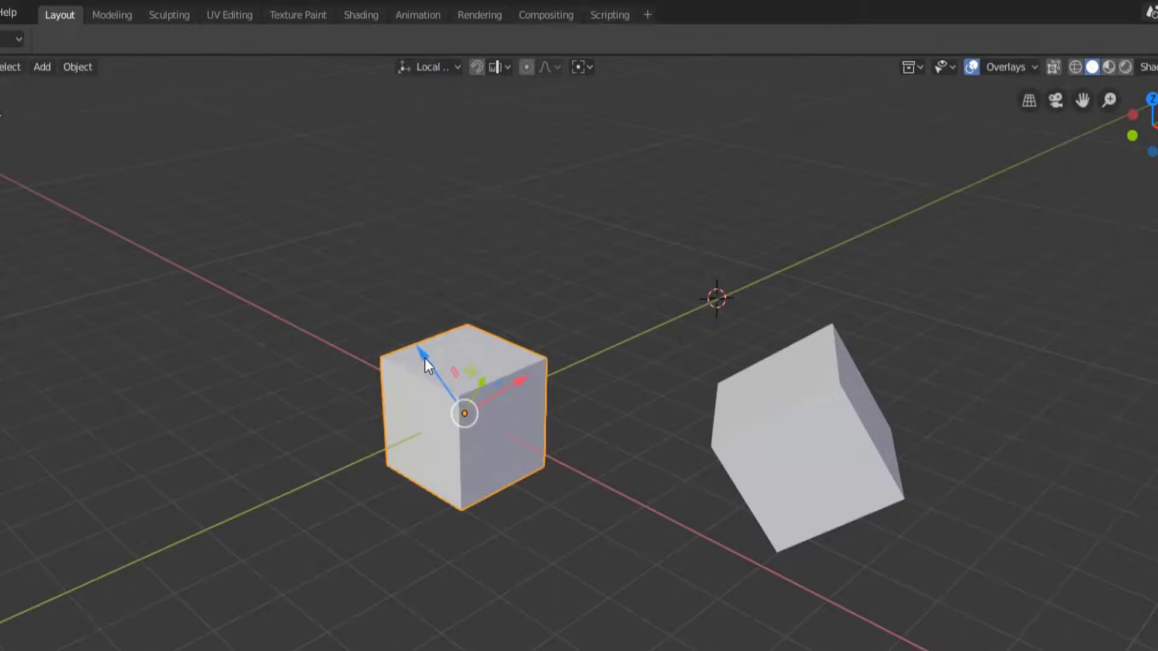
Delete the Local Cub orientation, switch back to Global, and reframe the two cubes.
click(446, 69)
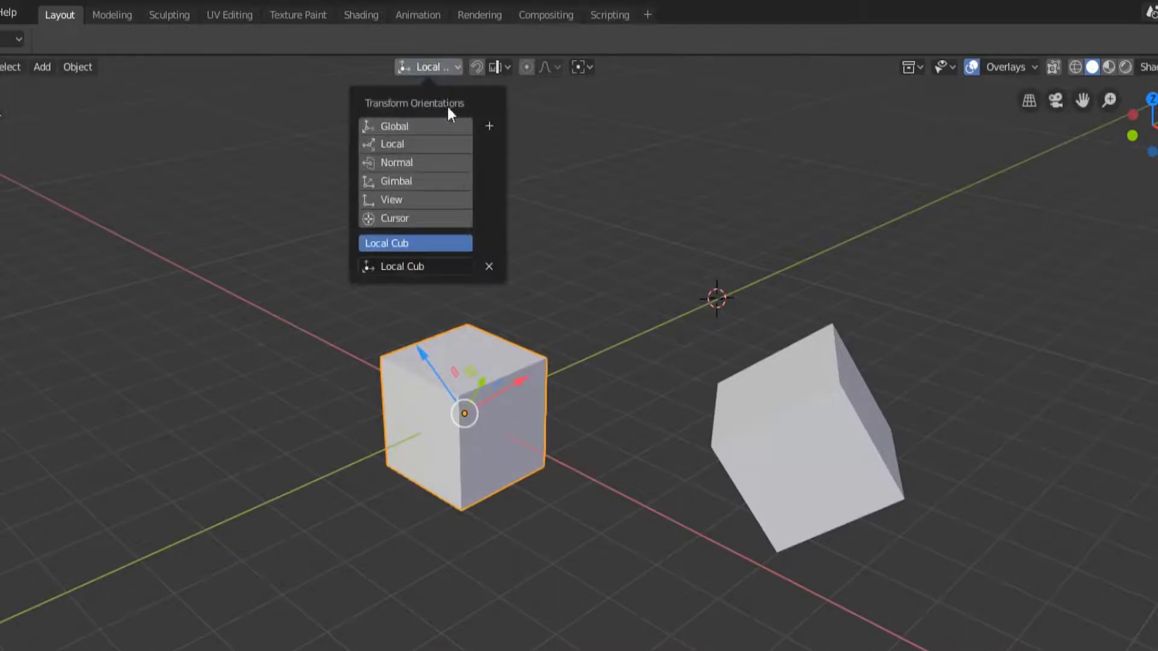
click(488, 267)
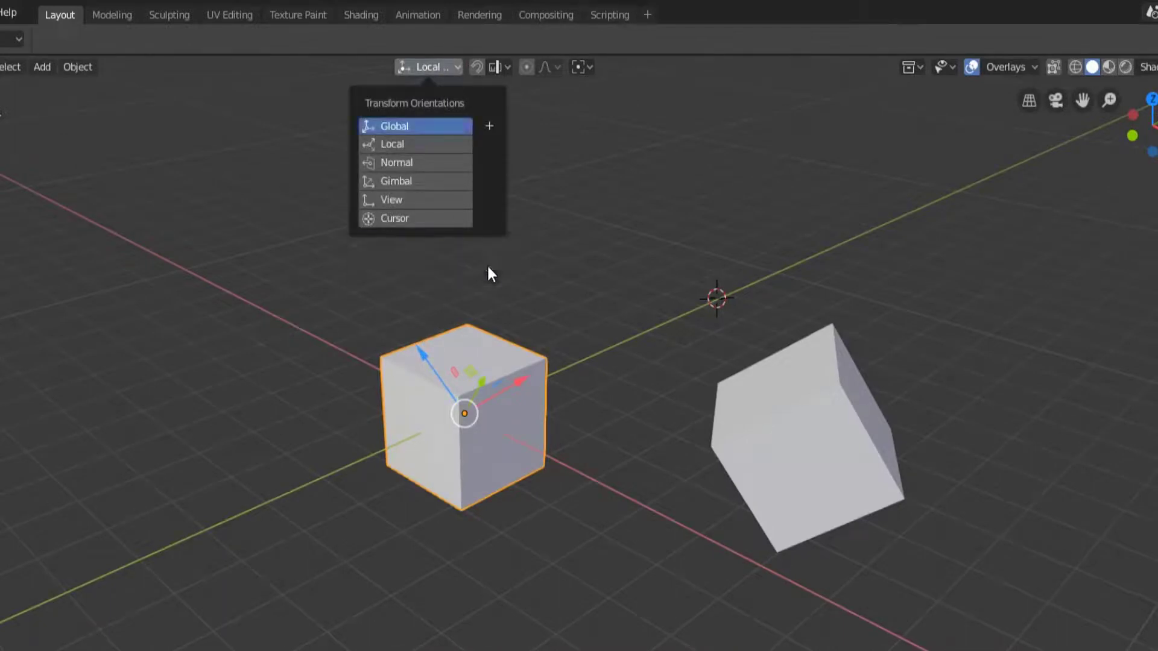
click(434, 63)
click(416, 129)
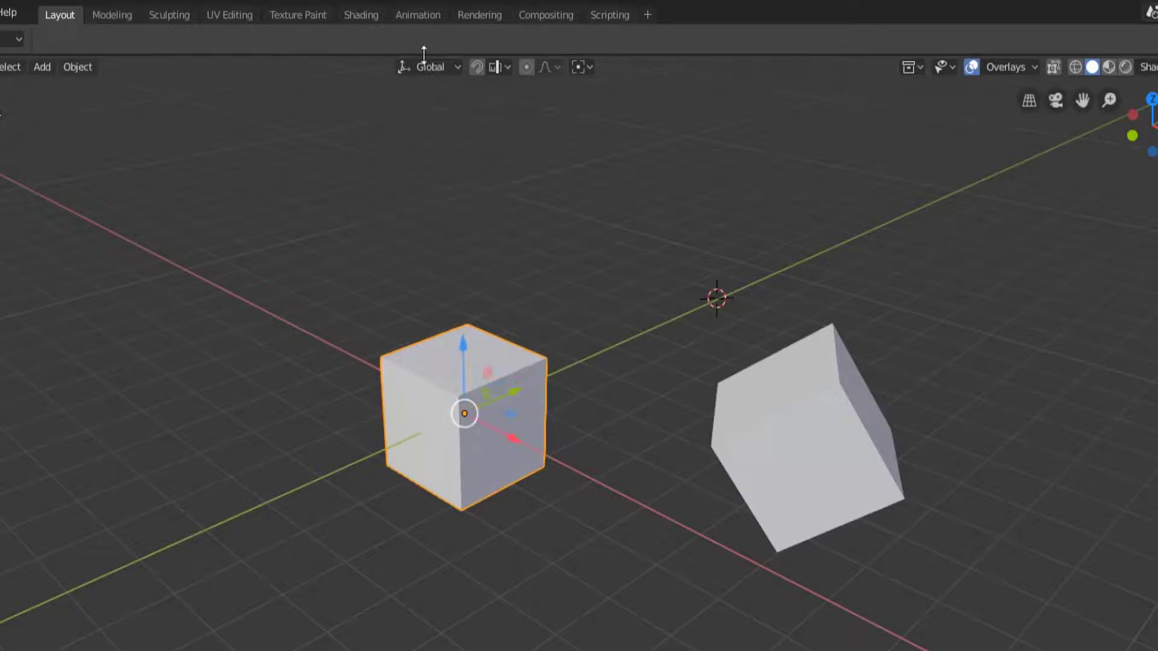
scroll(426, 425, down, 2)
middle_drag(426, 424, 536, 427)
scroll(537, 427, up, 4)
shift+middle_drag(613, 371, 508, 492)
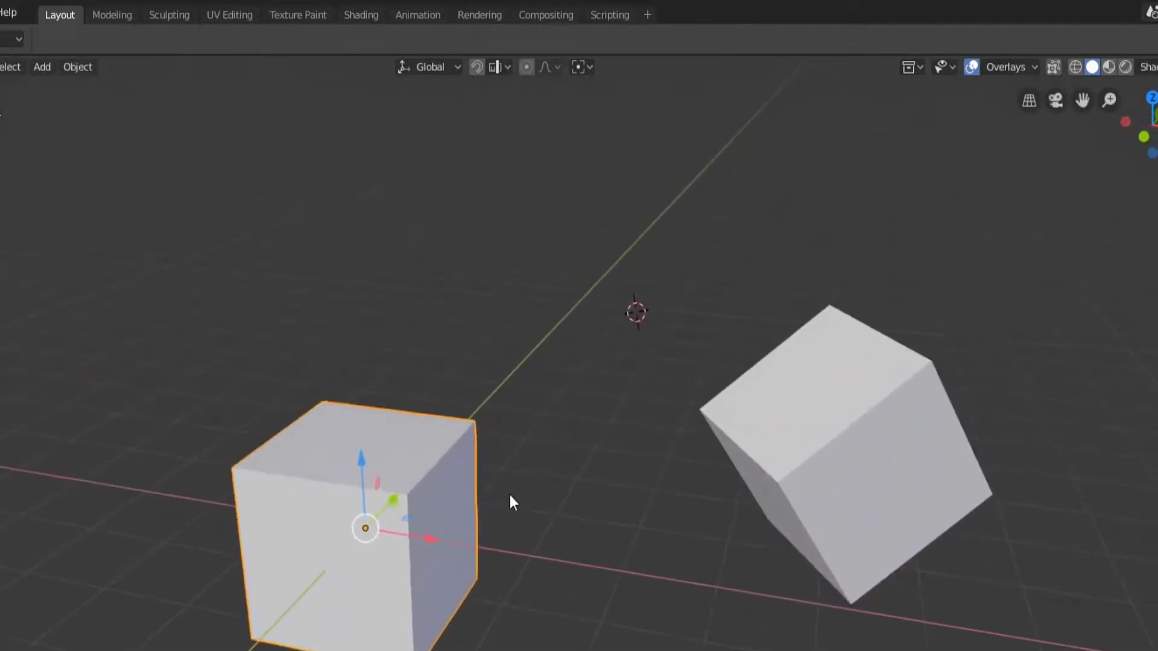
Open the orientation list to confirm only the six built-in orientations remain, Global active.
click(431, 68)
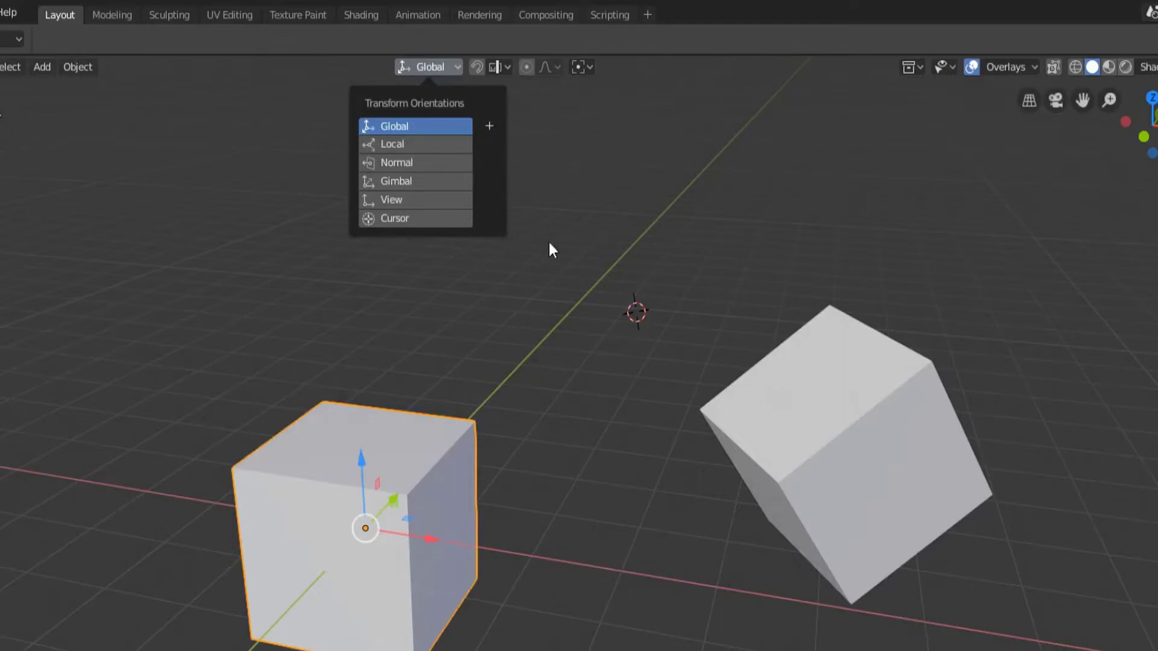
click(416, 68)
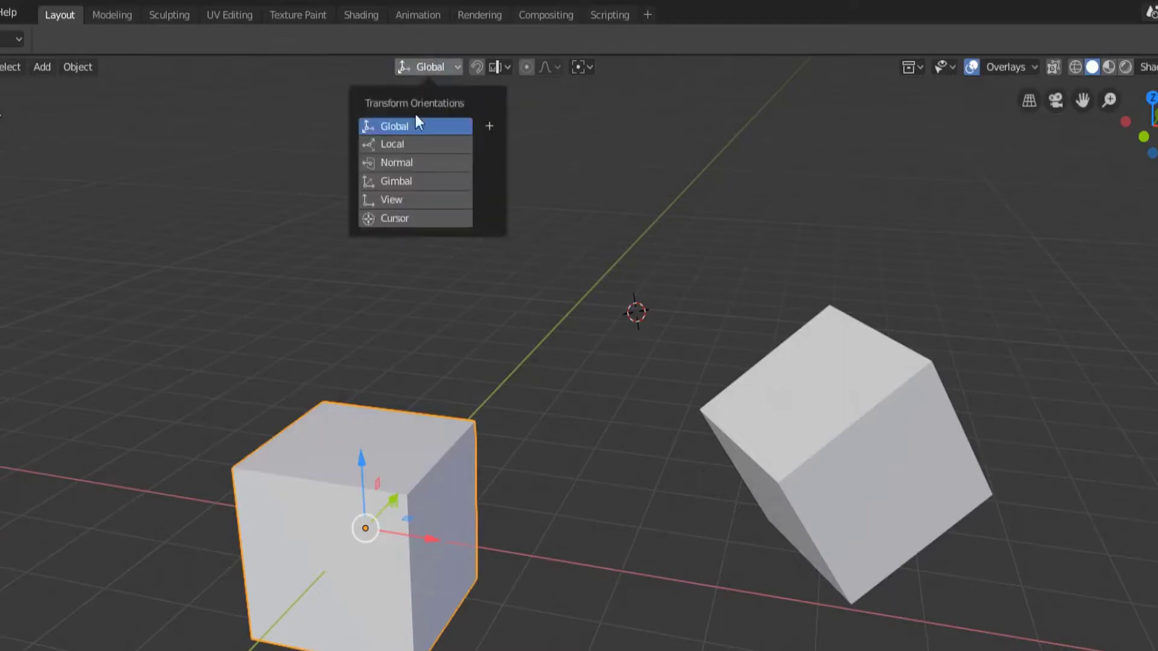